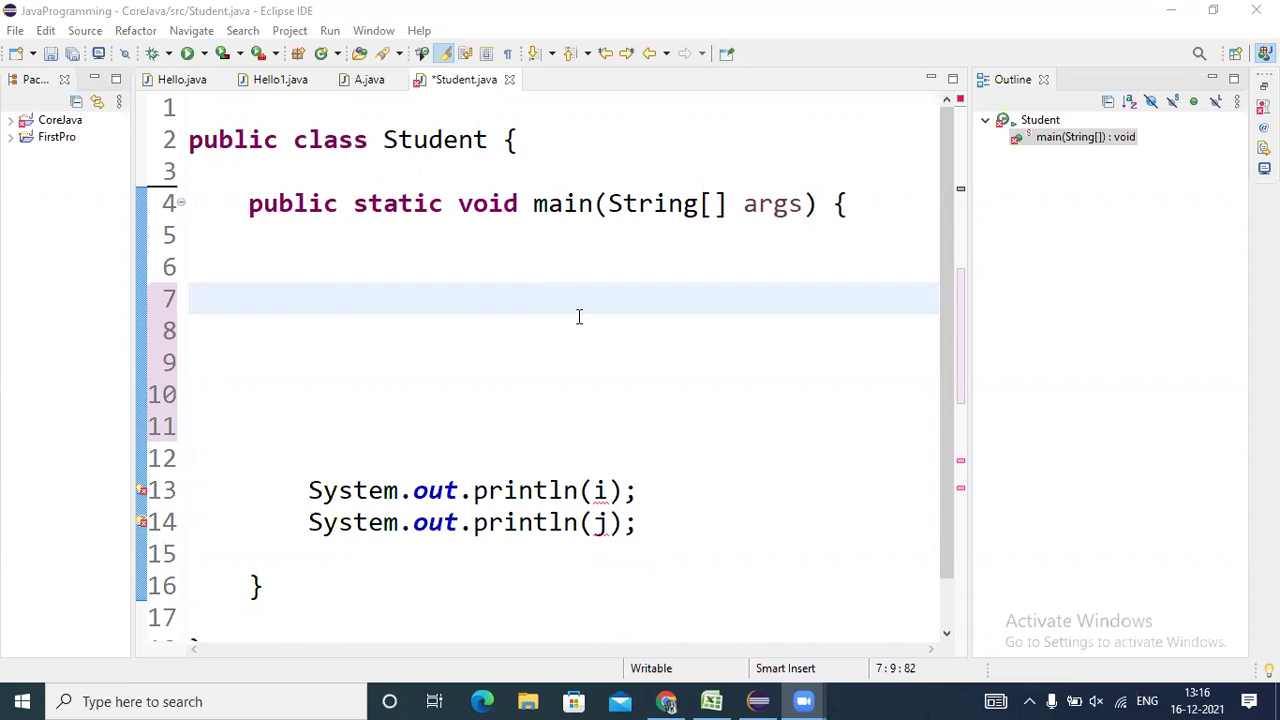
Declare int[][] i; on line 8 of main, reworking int[] i; into it.
click(524, 320)
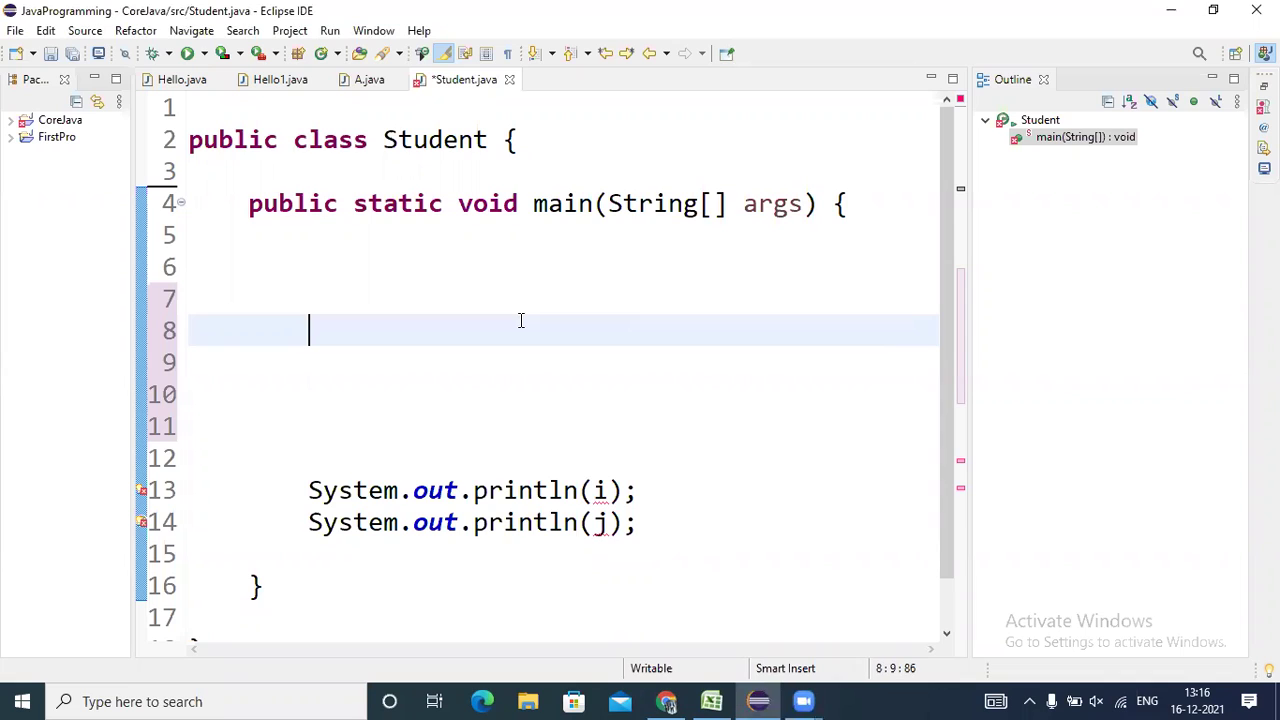
text(int)
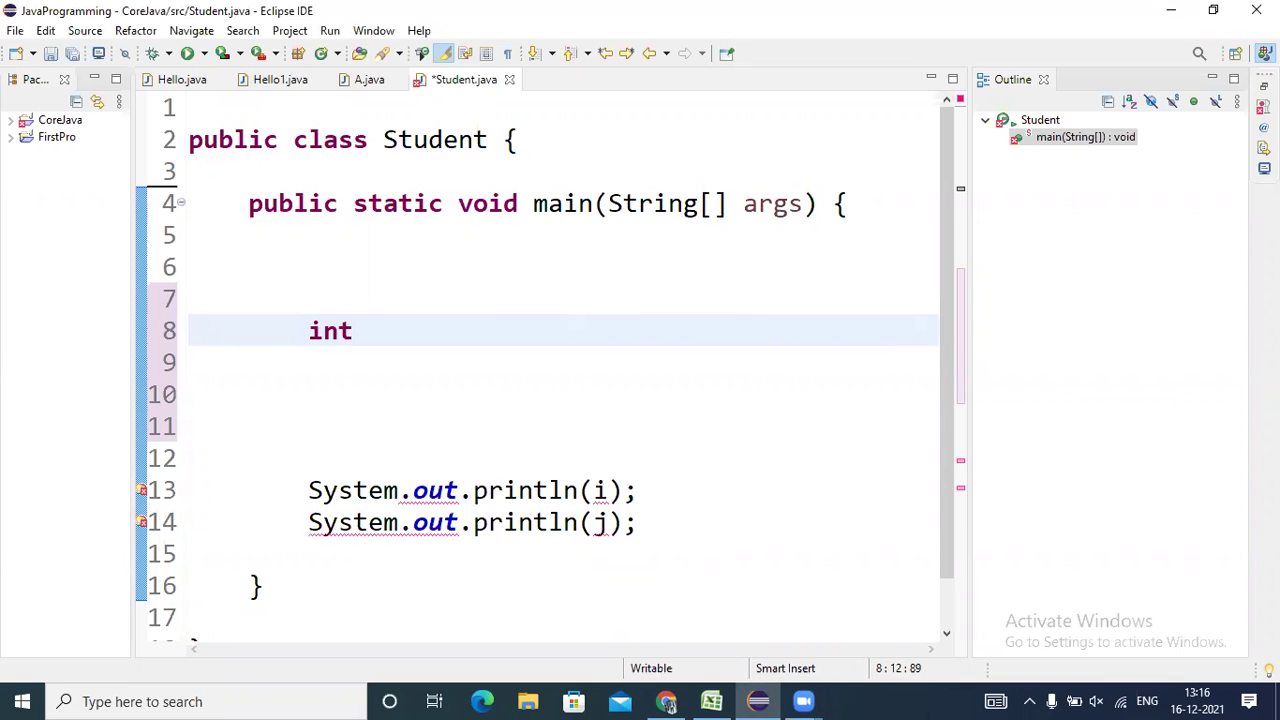
text([] i)
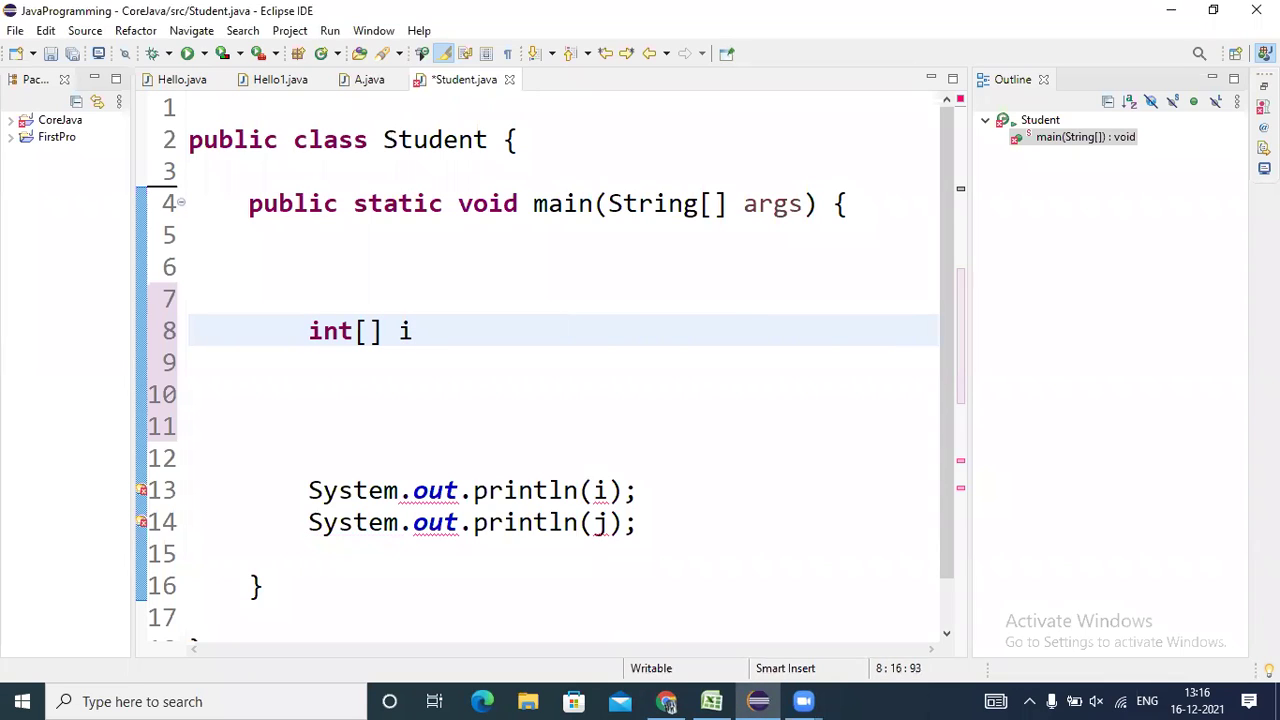
text(;)
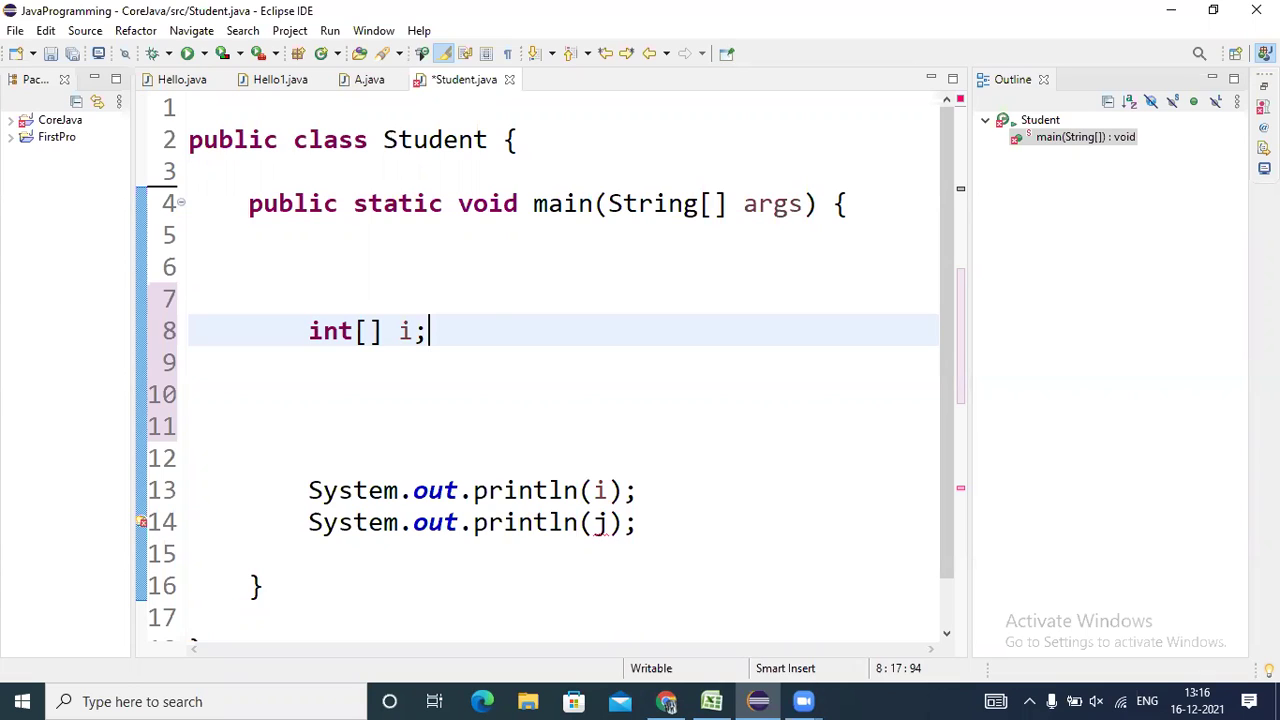
key(BackSpace)
key(BackSpace)
key(BackSpace)
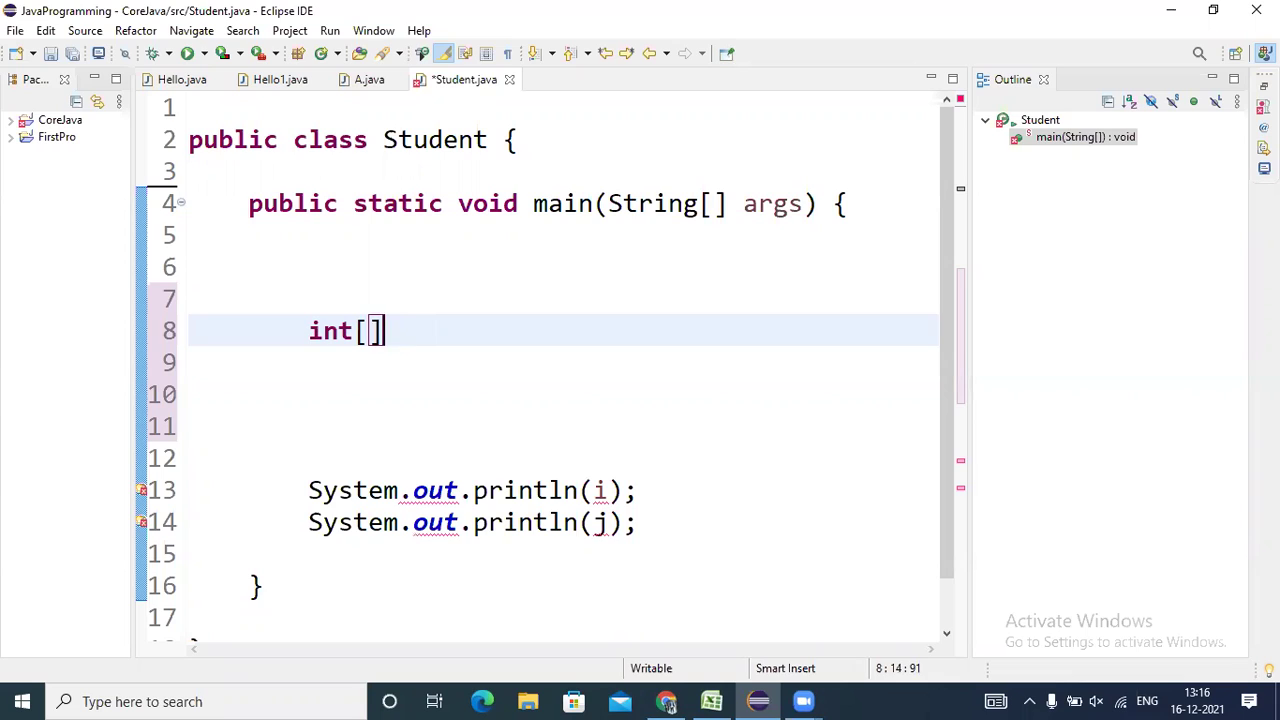
text([])
text(i;)
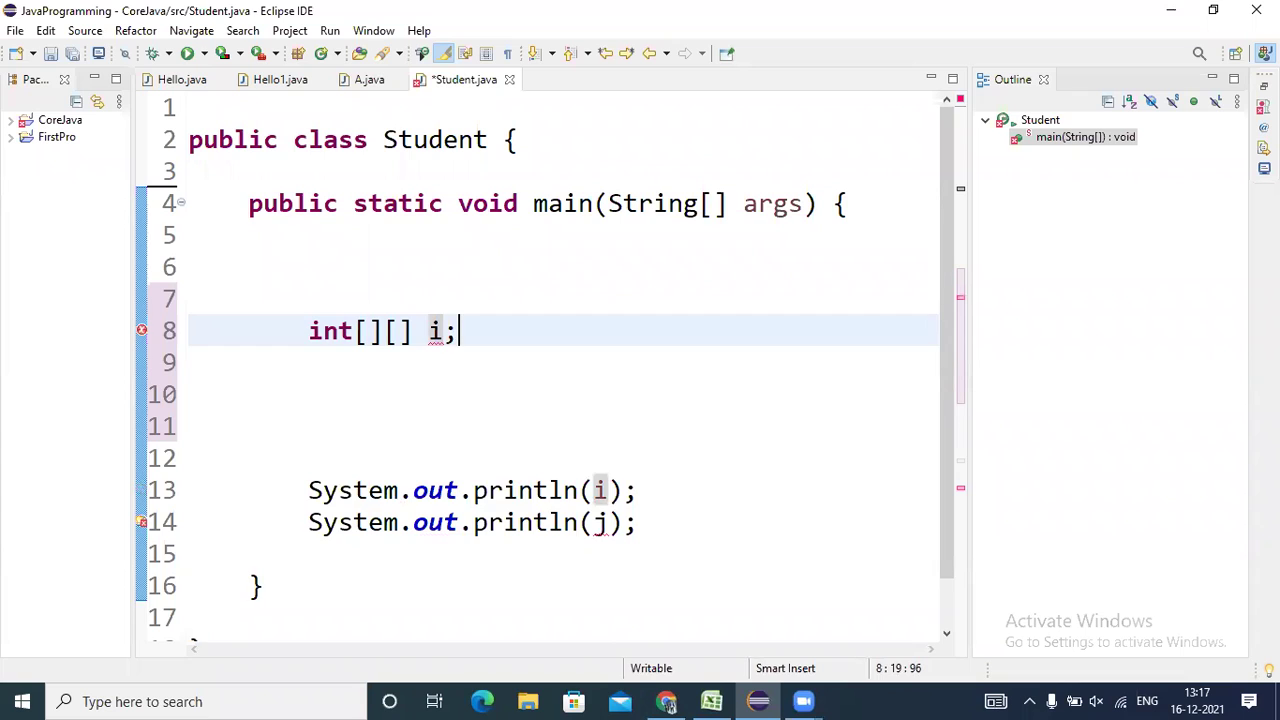
Add the variants int[] i []; and int i [][]; below line 8.
key(Return)
text(int )
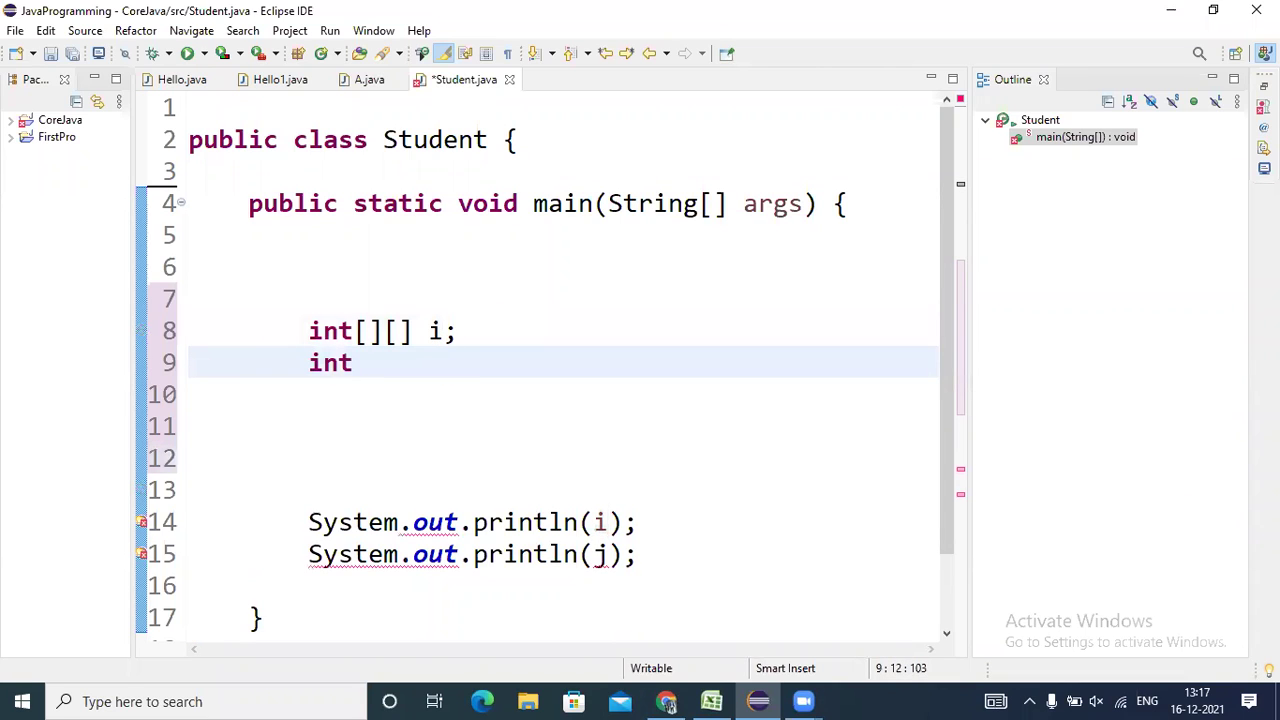
text([] )
text(i [)
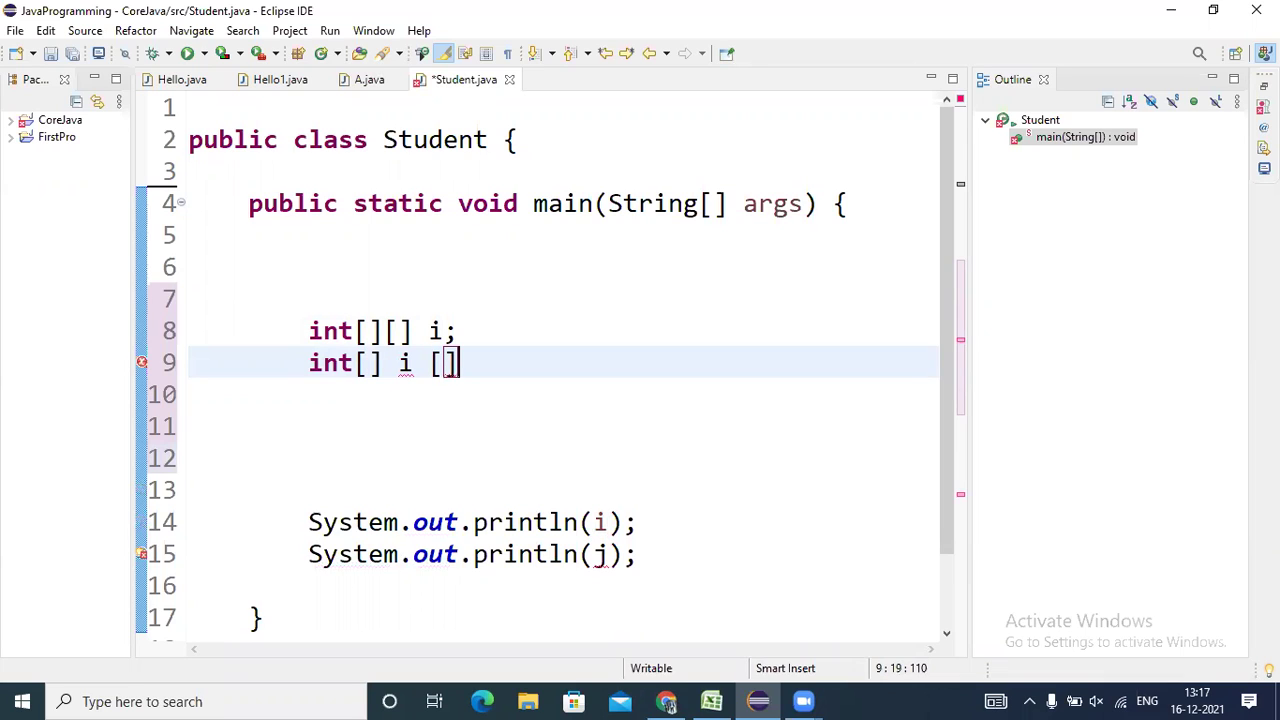
text(];)
key(Return)
text(in)
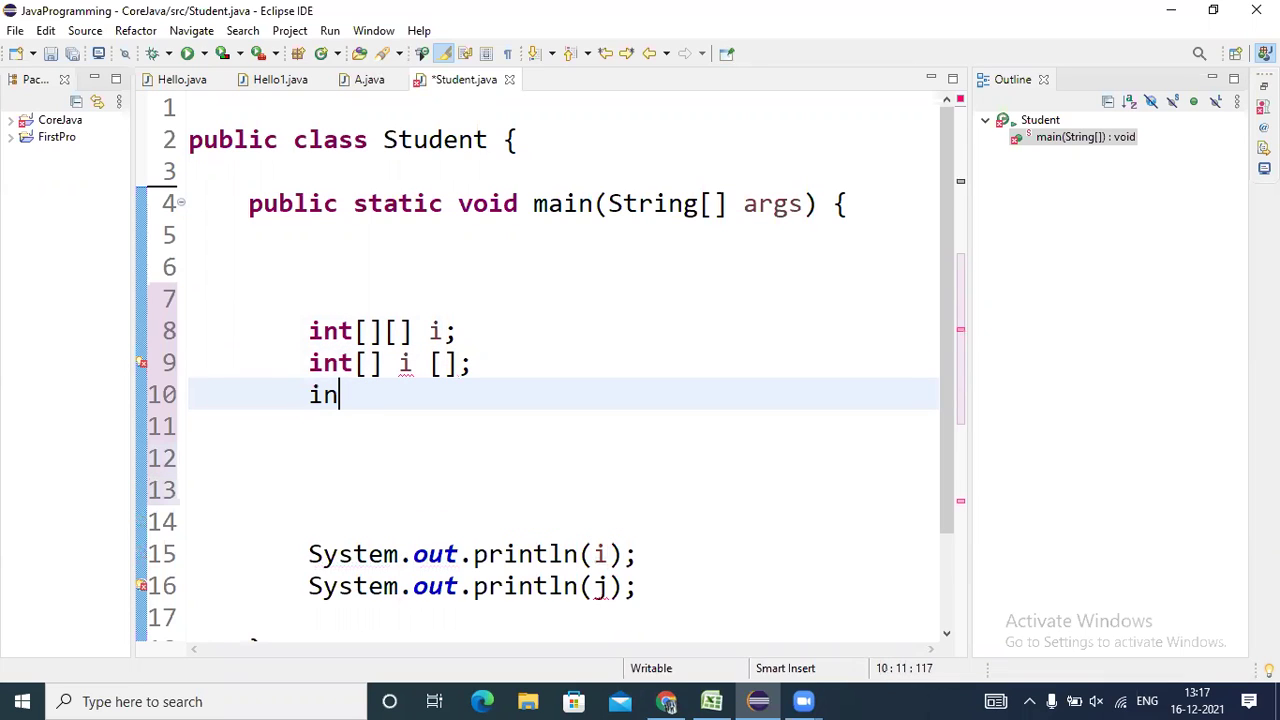
text(t i )
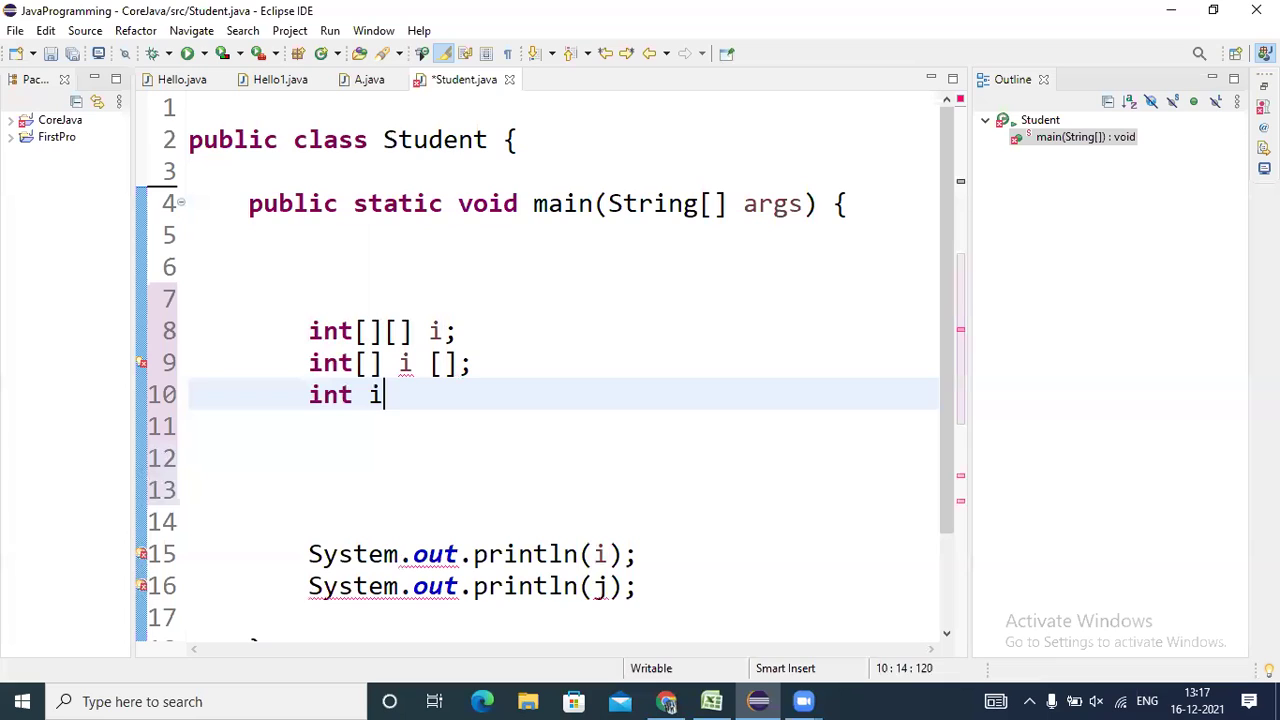
text([[)
text(][)
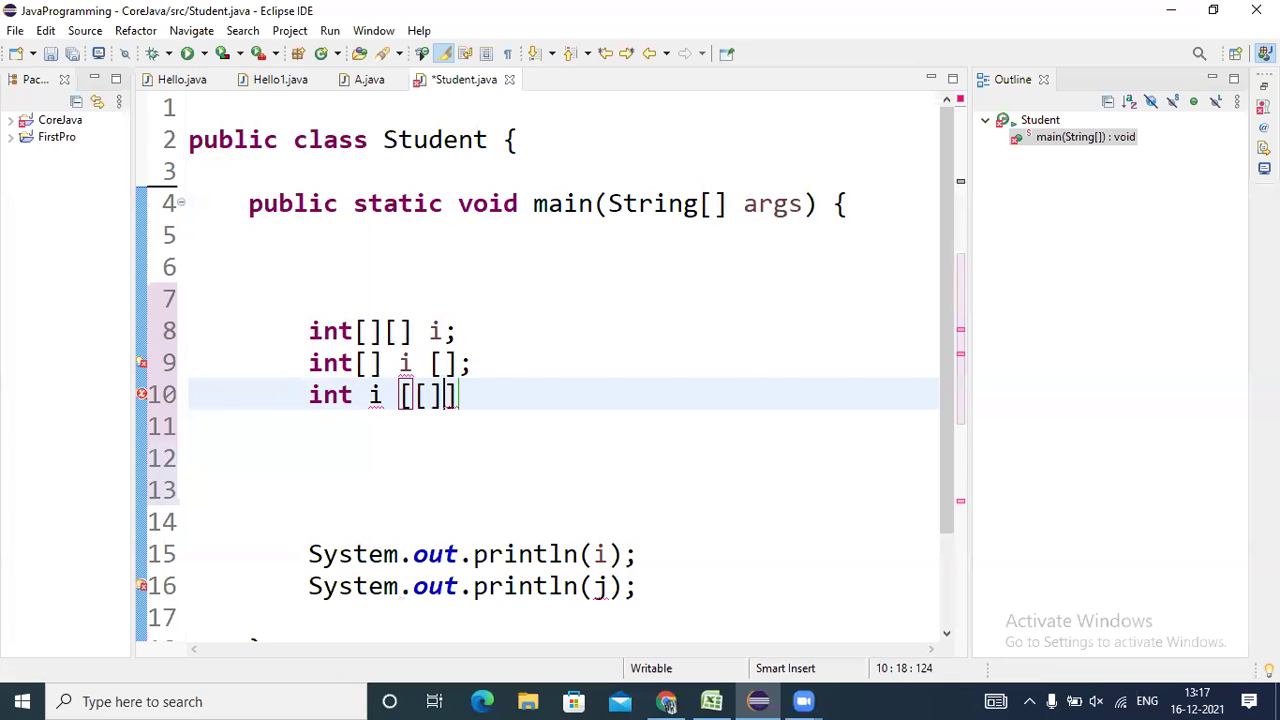
key(BackSpace)
key(BackSpace)
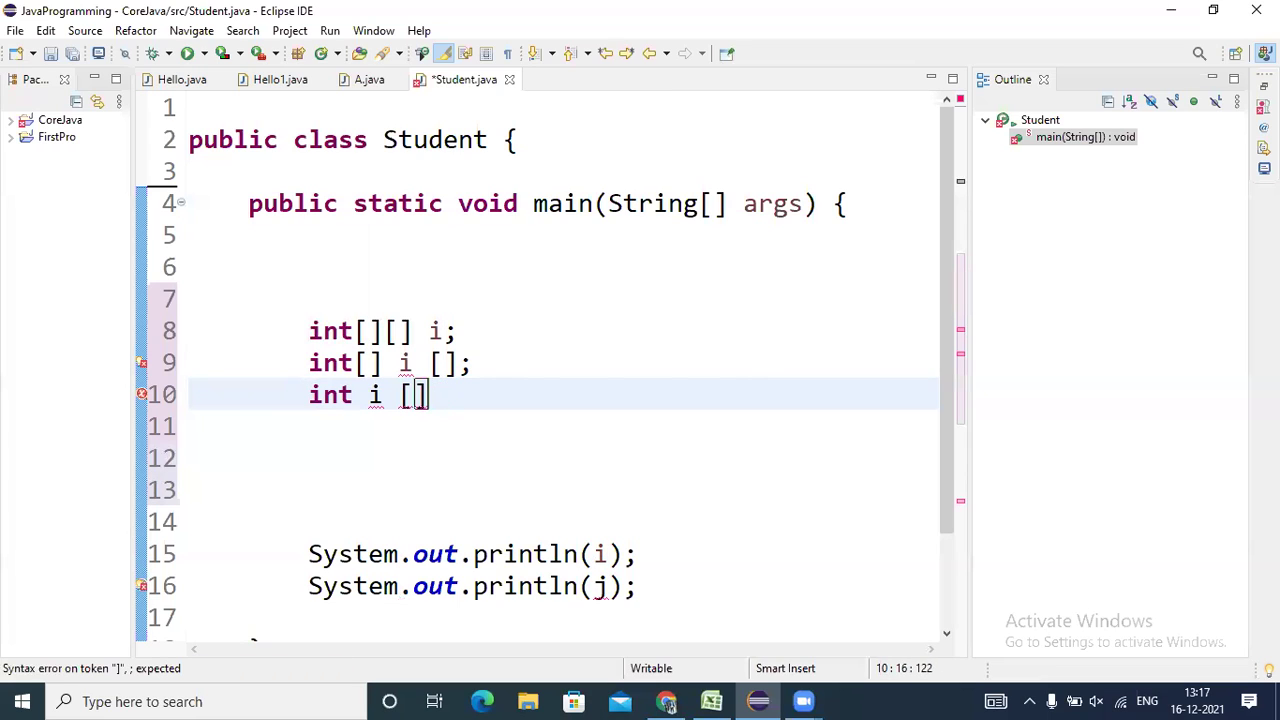
text(][];)
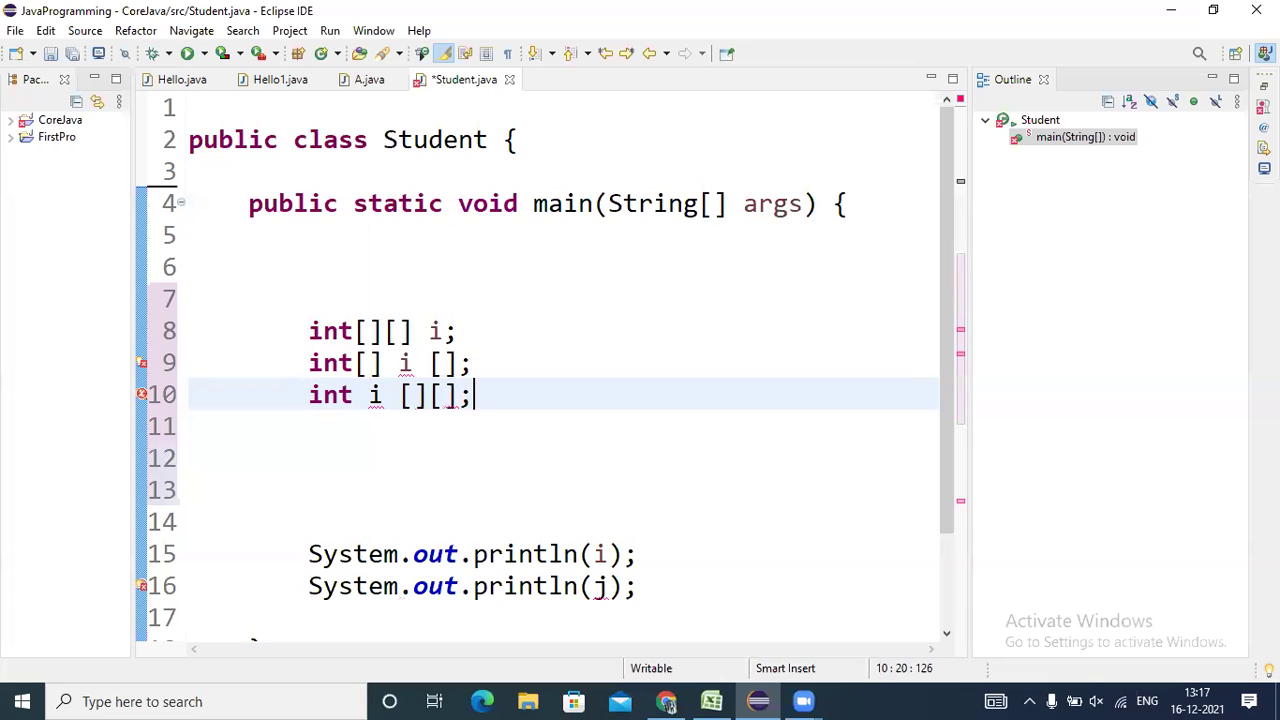
click(536, 321)
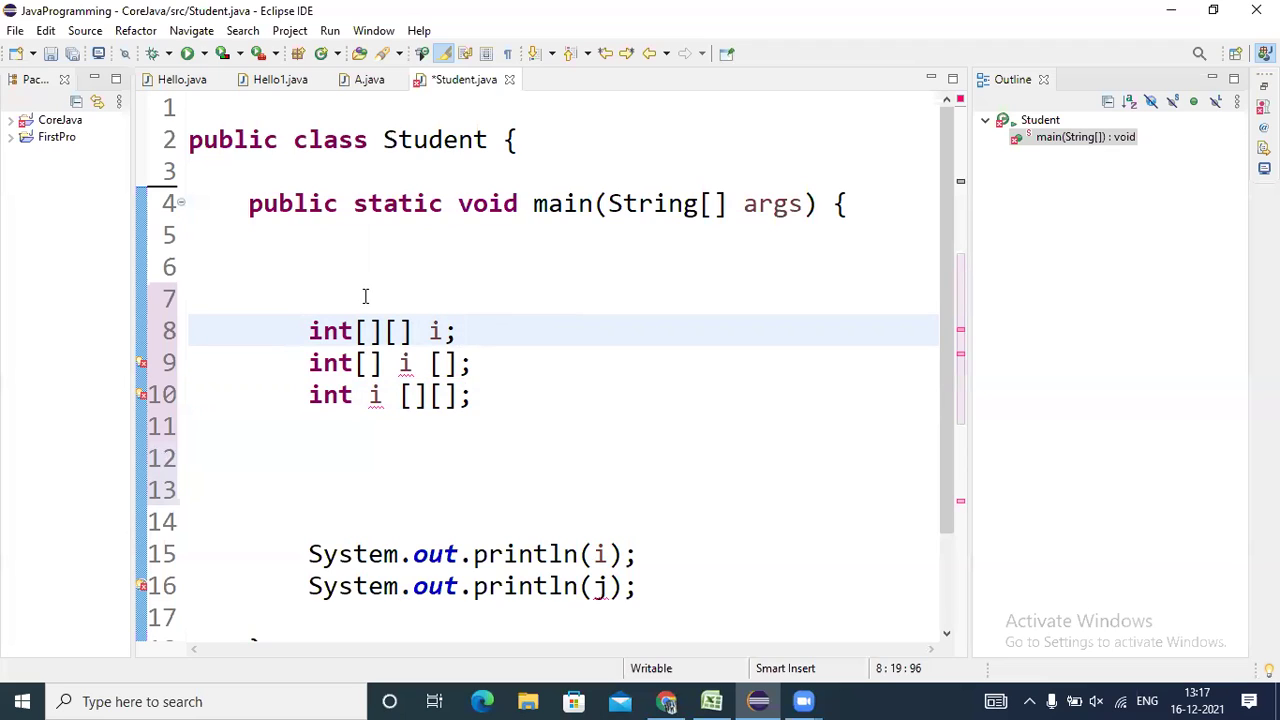
drag(250, 330, 444, 415)
mouse_move(375, 395)
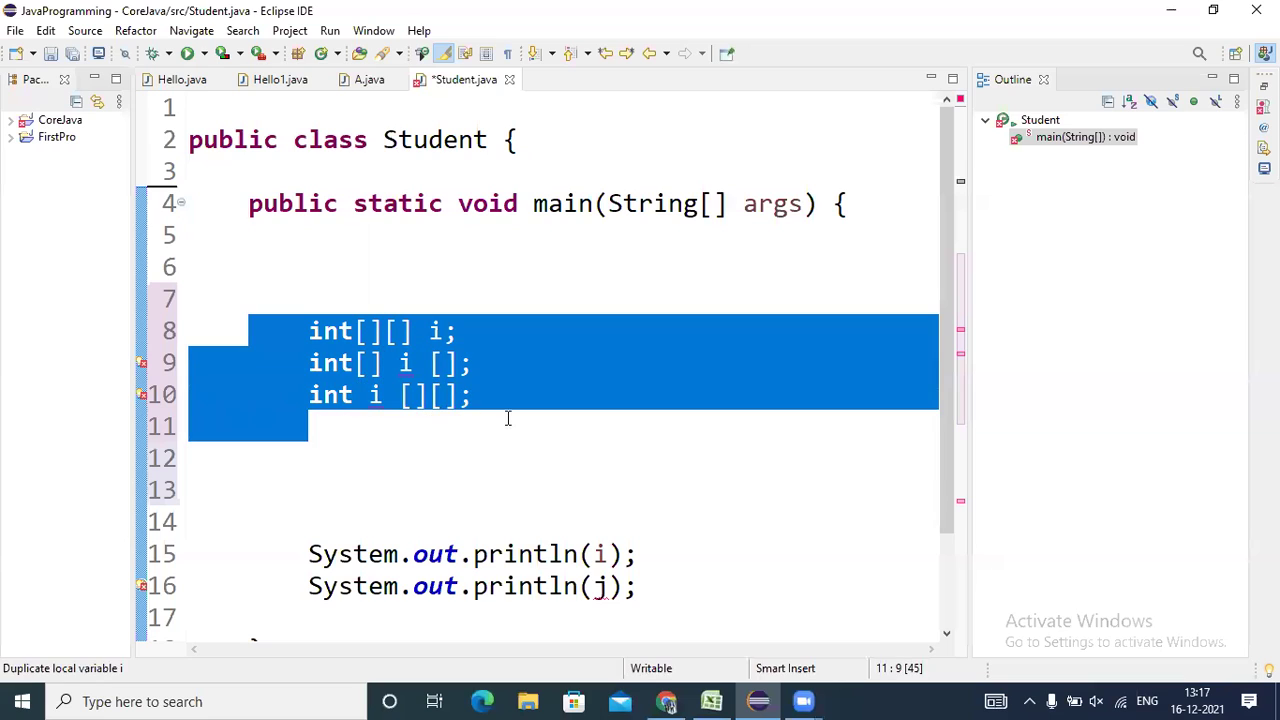
click(507, 418)
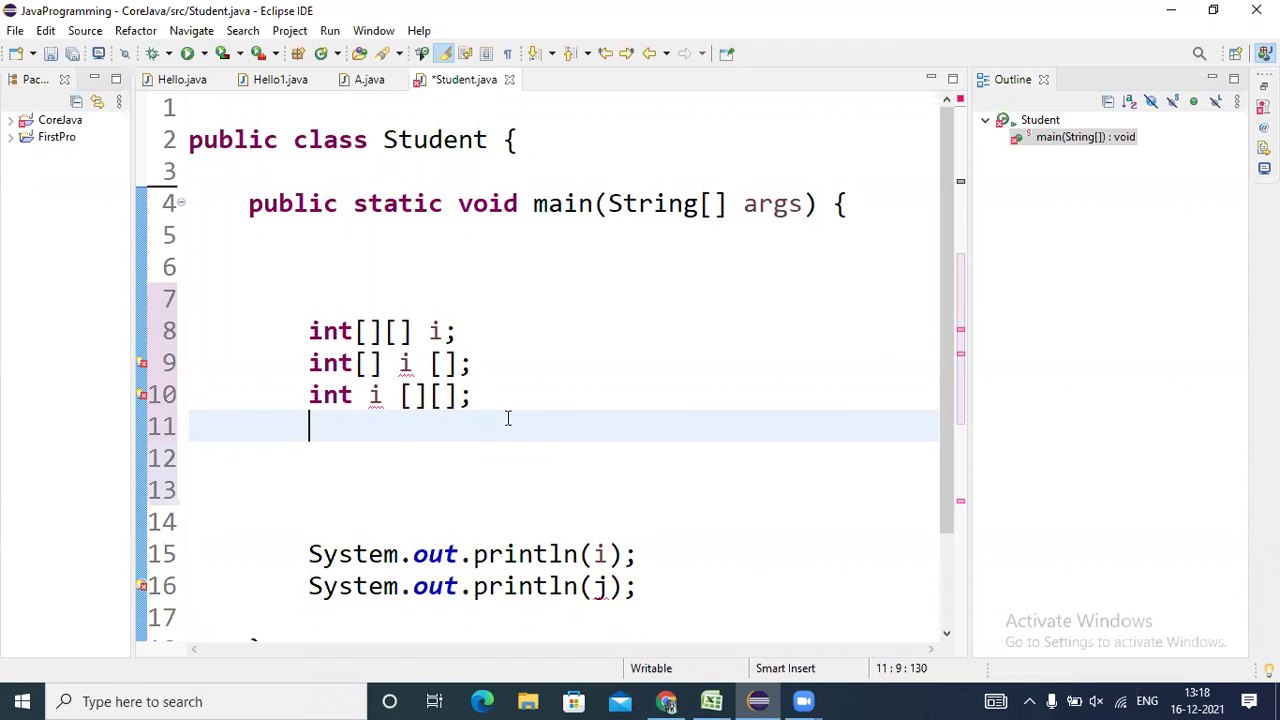
Add brackets on line 8, then trim the extras so it reads int[][][] i;.
click(412, 331)
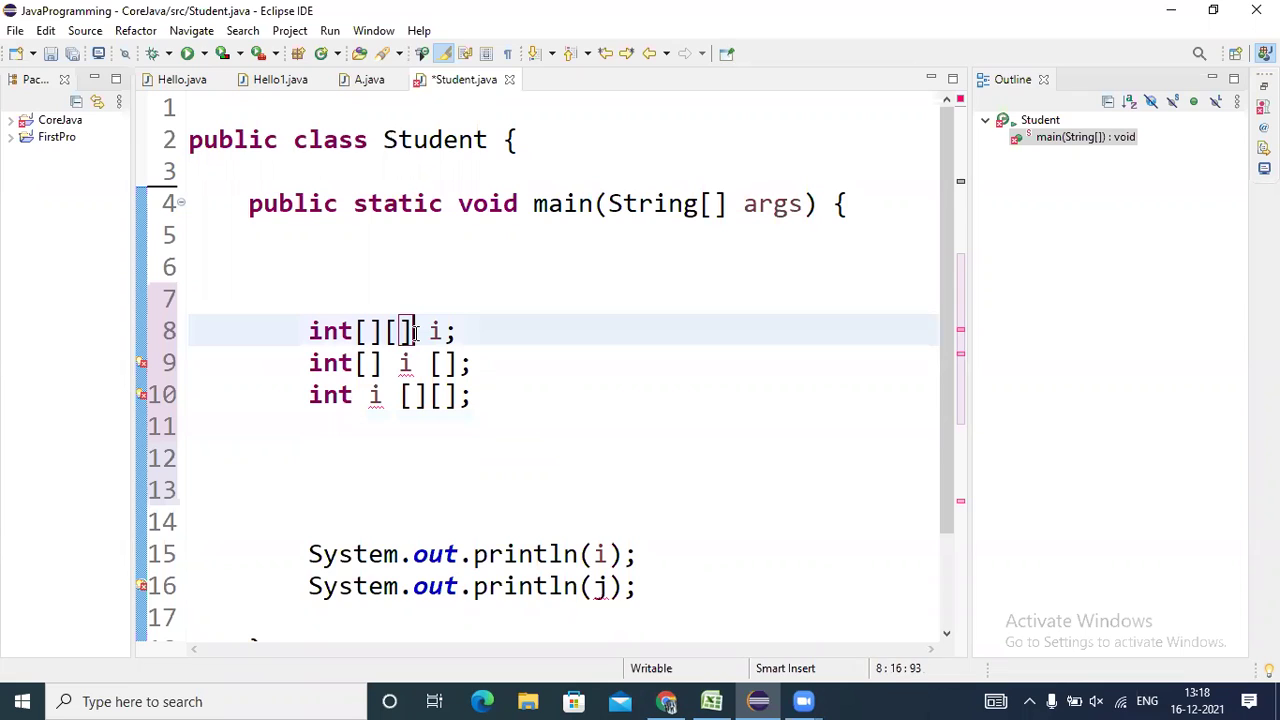
text([])
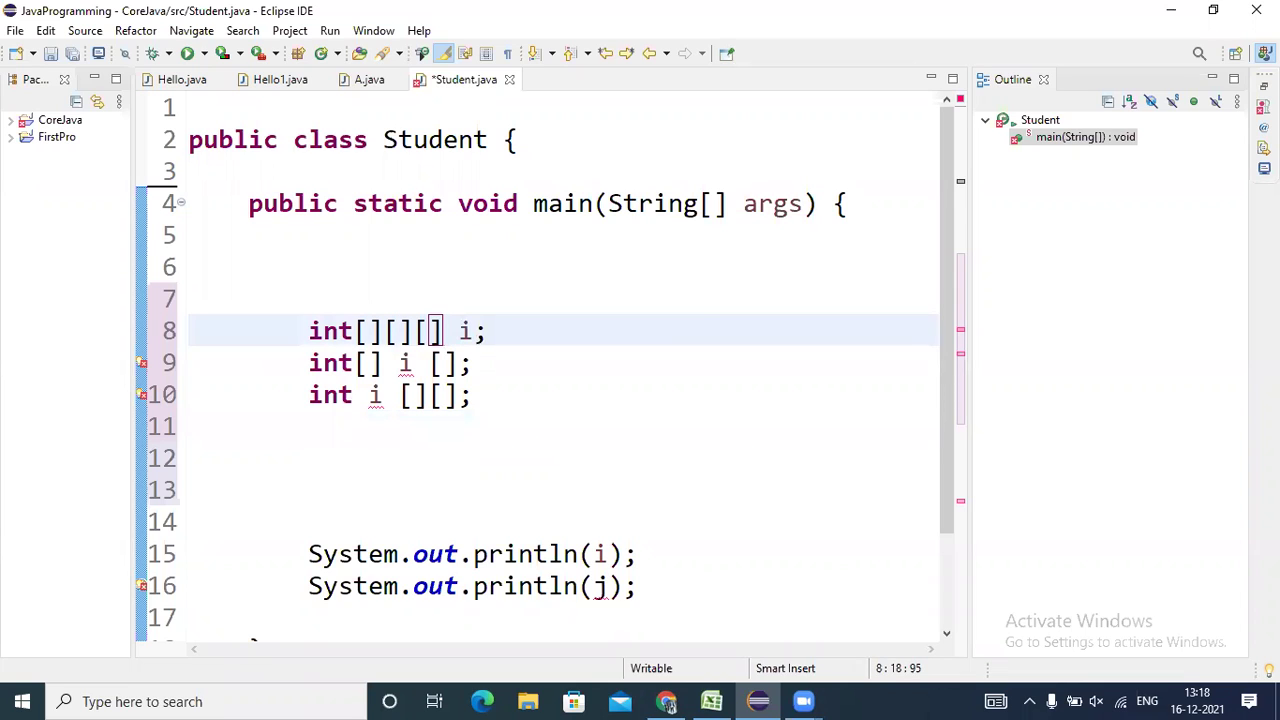
text([][])
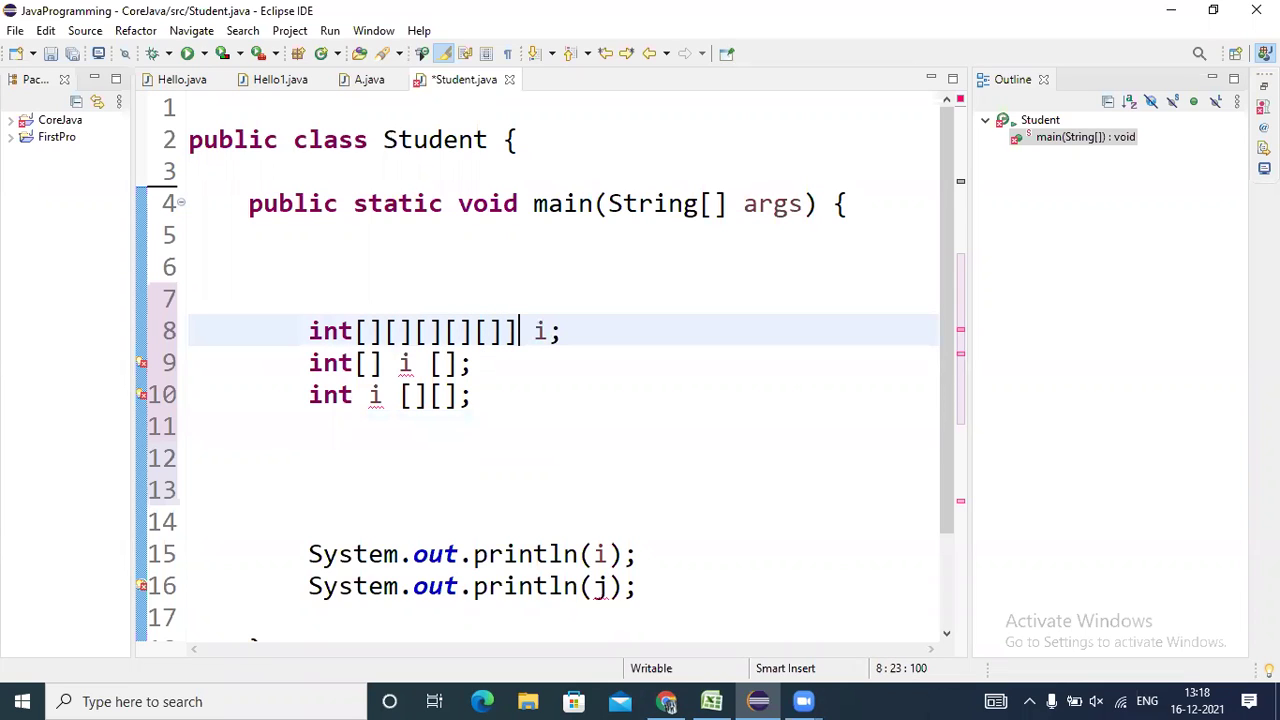
text([])
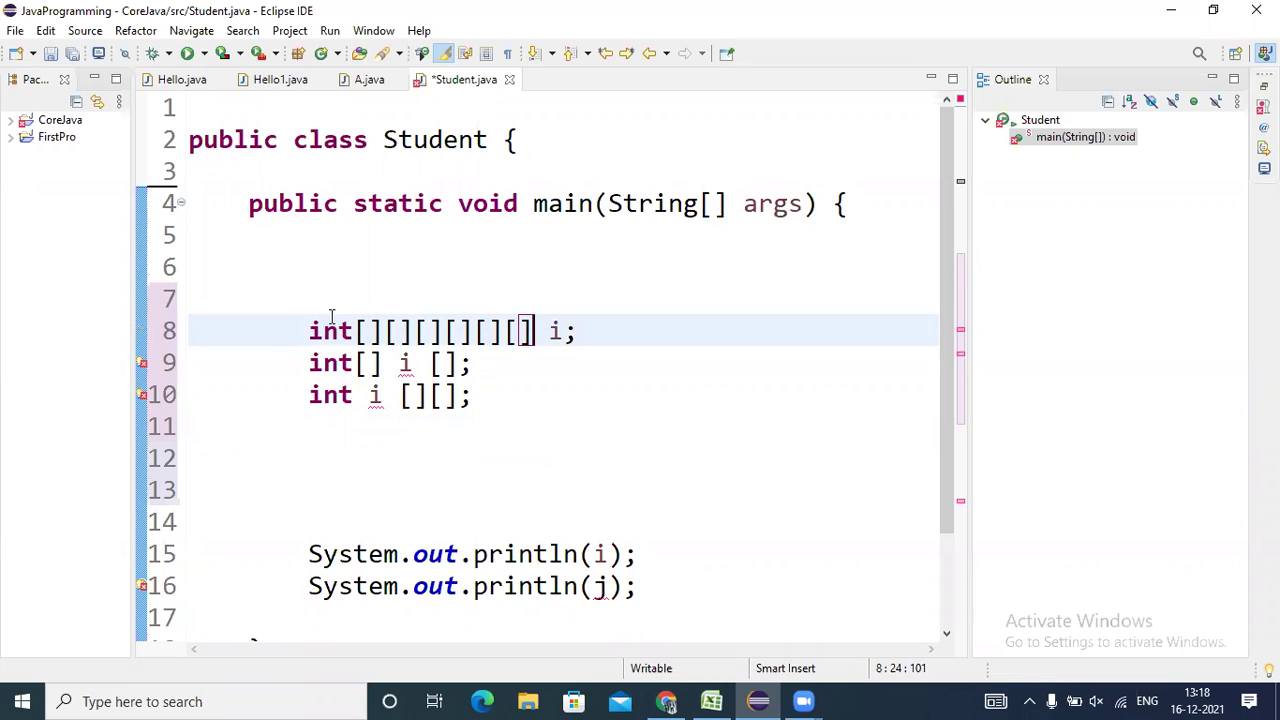
drag(308, 331, 566, 331)
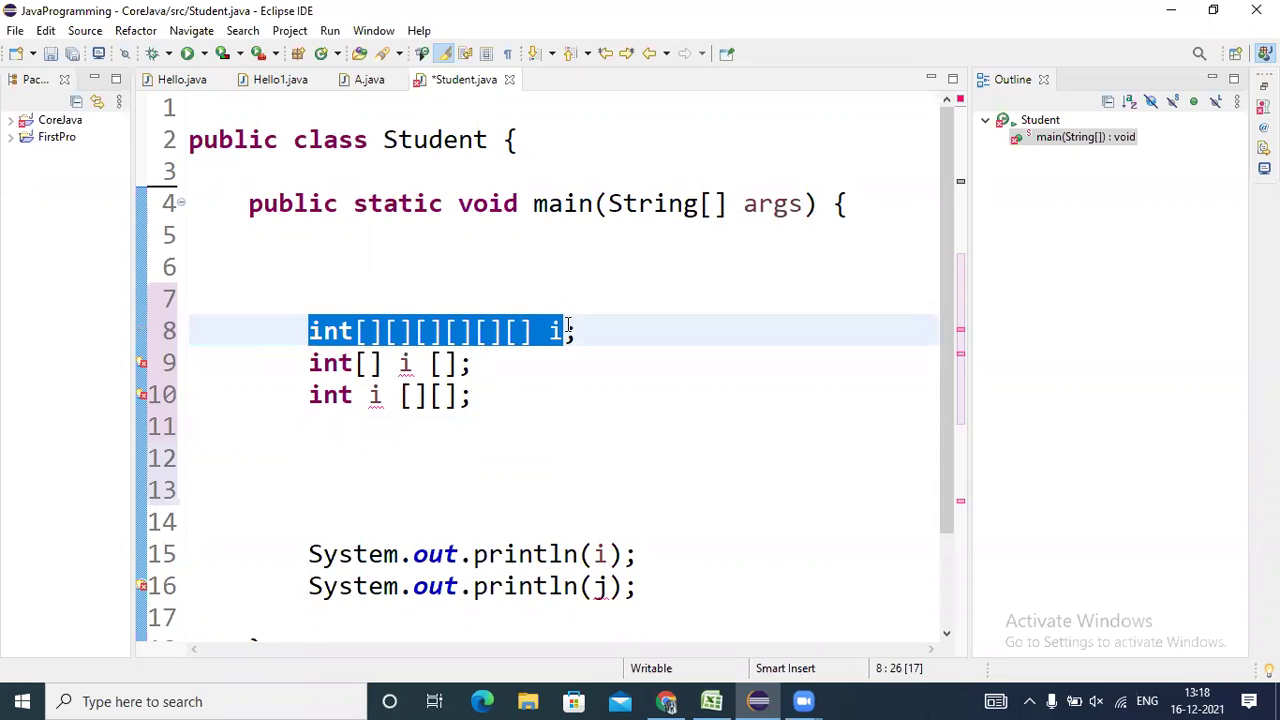
click(533, 331)
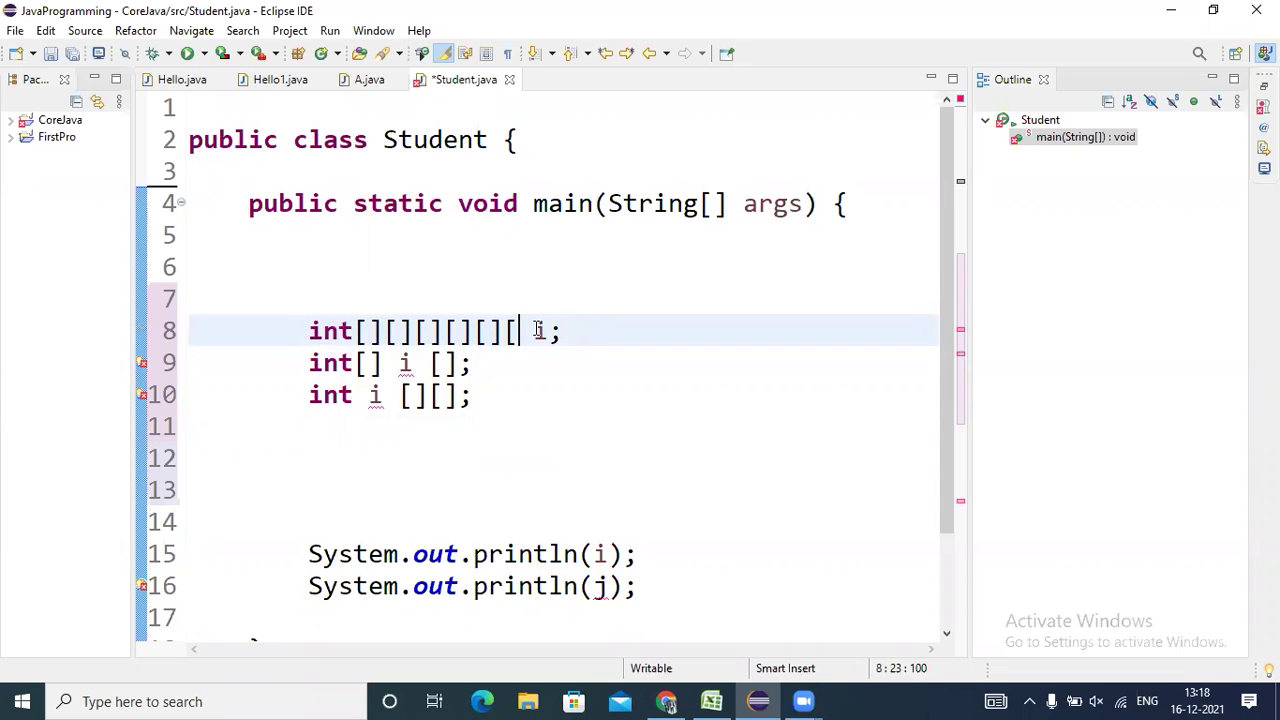
key(BackSpace)
key(BackSpace)
key(BackSpace)
key(BackSpace)
key(BackSpace)
key(BackSpace)
key(BackSpace)
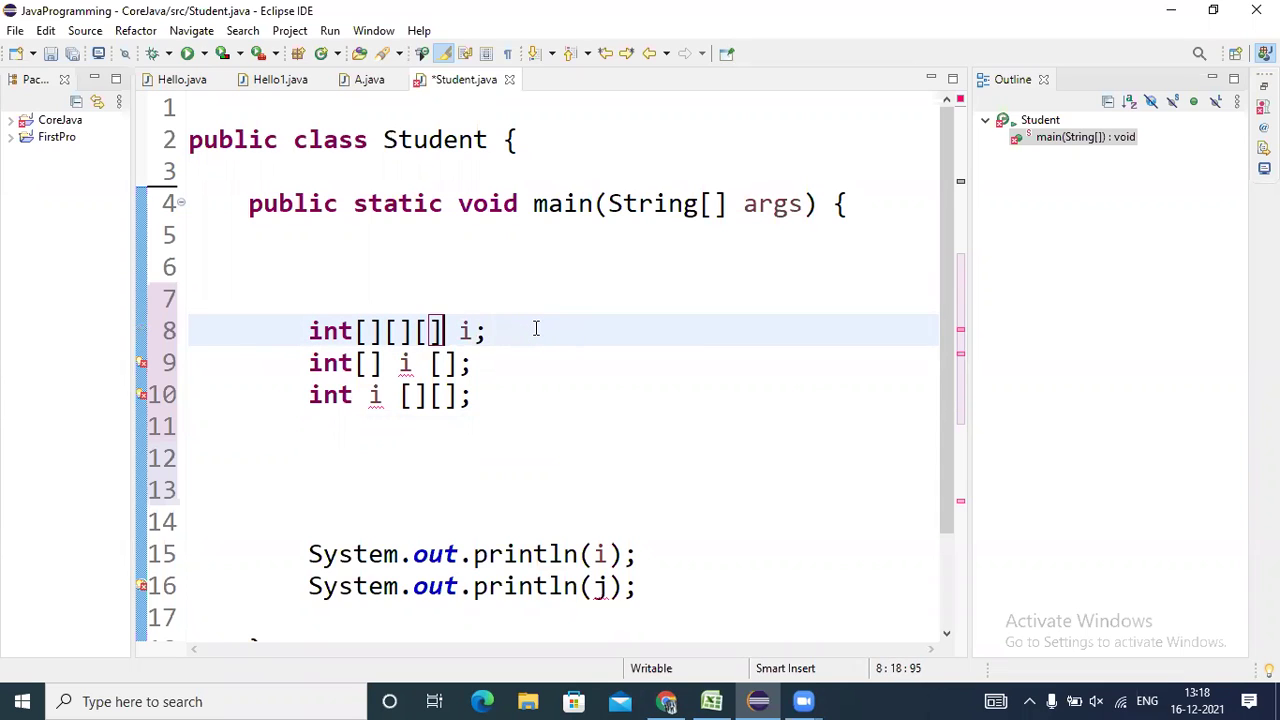
Delete the two old 2D variant declarations below line 8.
mouse_move(309, 362)
mouse_down()
mouse_move(340, 362)
mouse_move(308, 426)
mouse_up()
key(Delete)
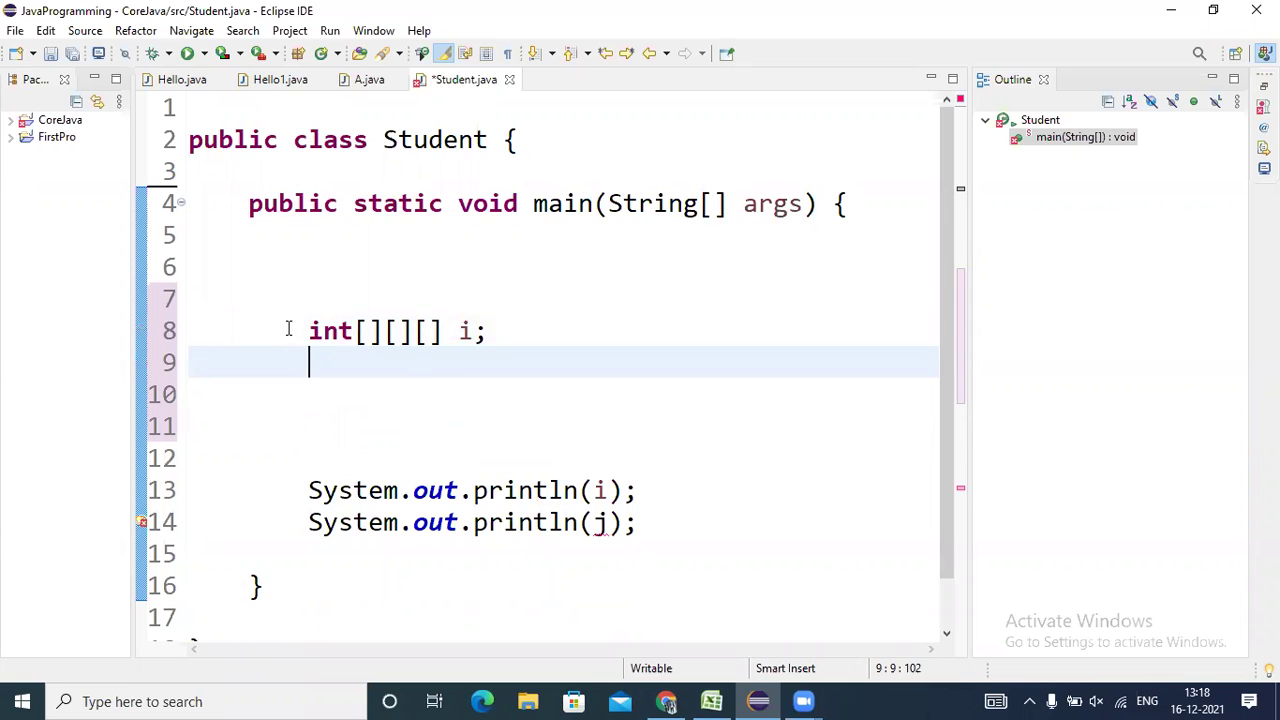
mouse_move(308, 331)
mouse_down()
mouse_move(504, 314)
mouse_move(310, 334)
mouse_up()
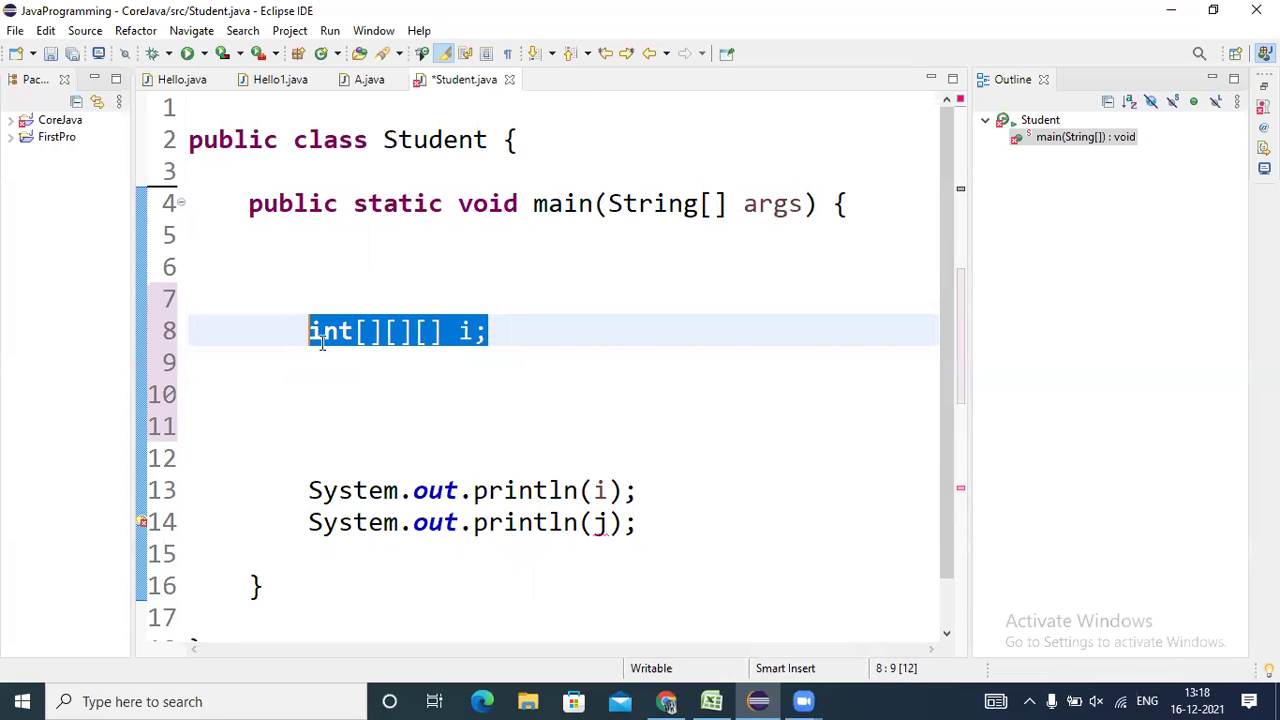
Add int i [][][]; on a new line below int[][][] i;.
click(322, 332)
click(515, 333)
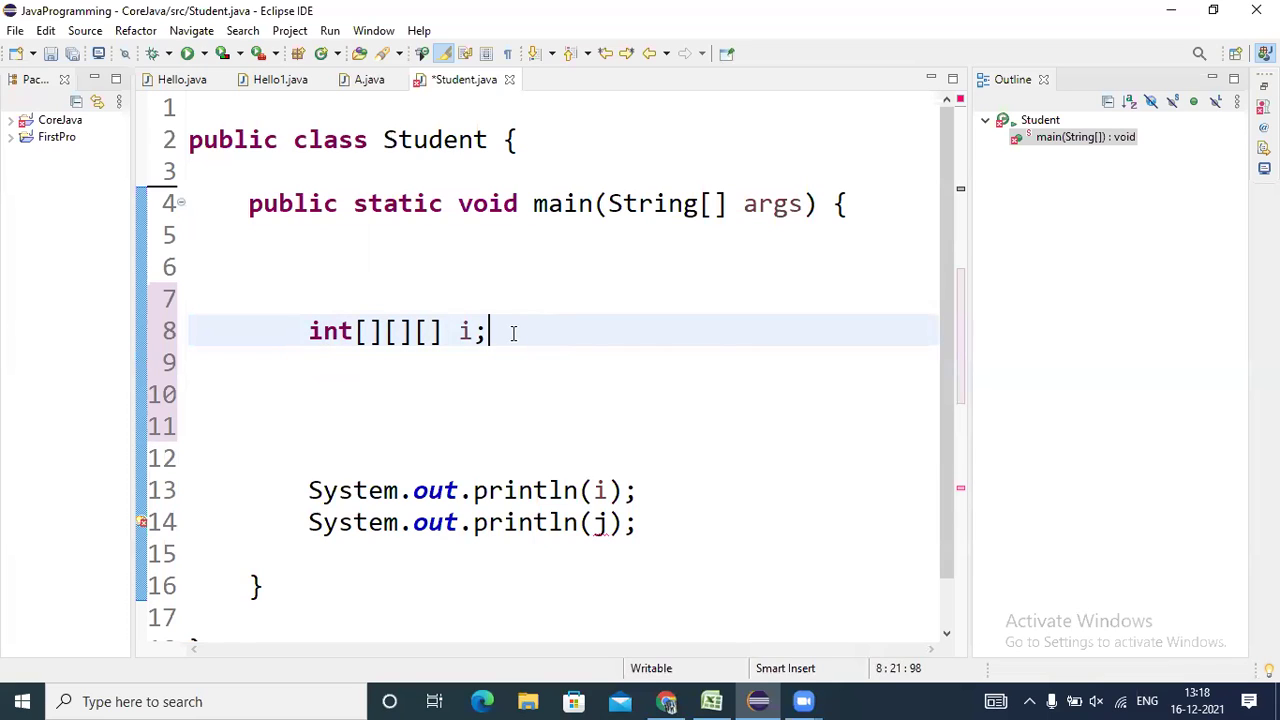
key(Return)
text(int )
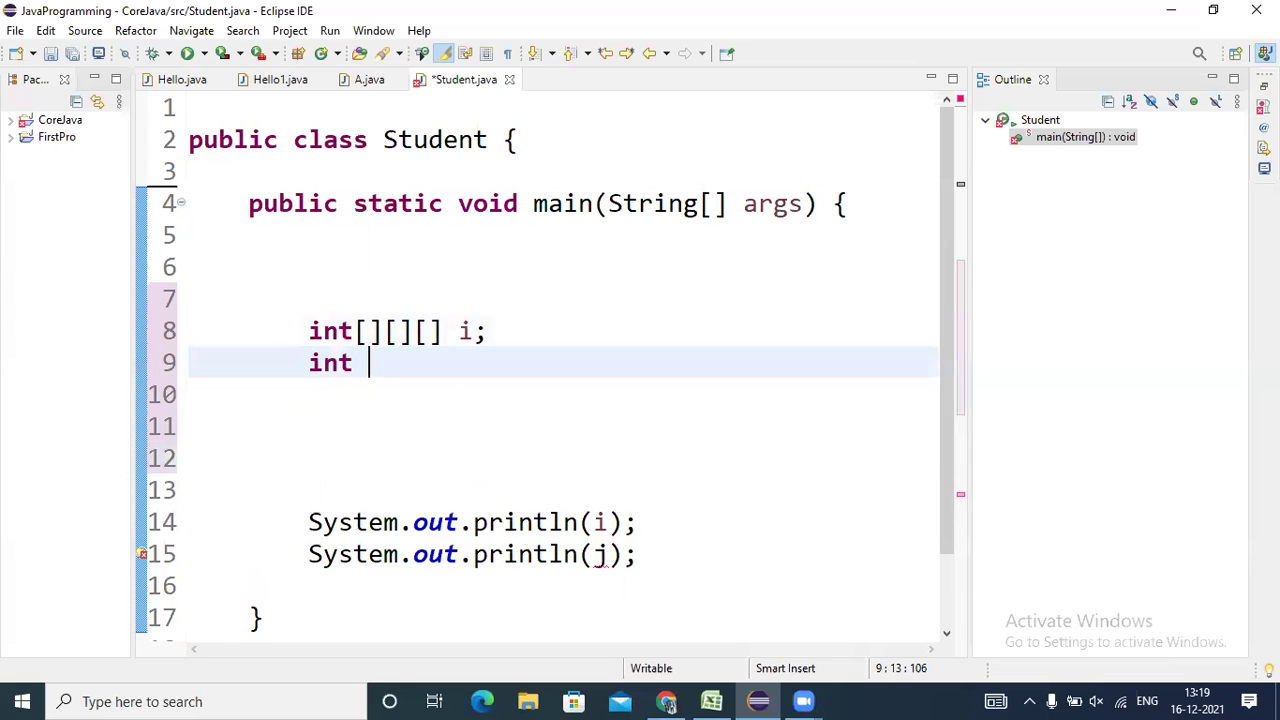
text(i )
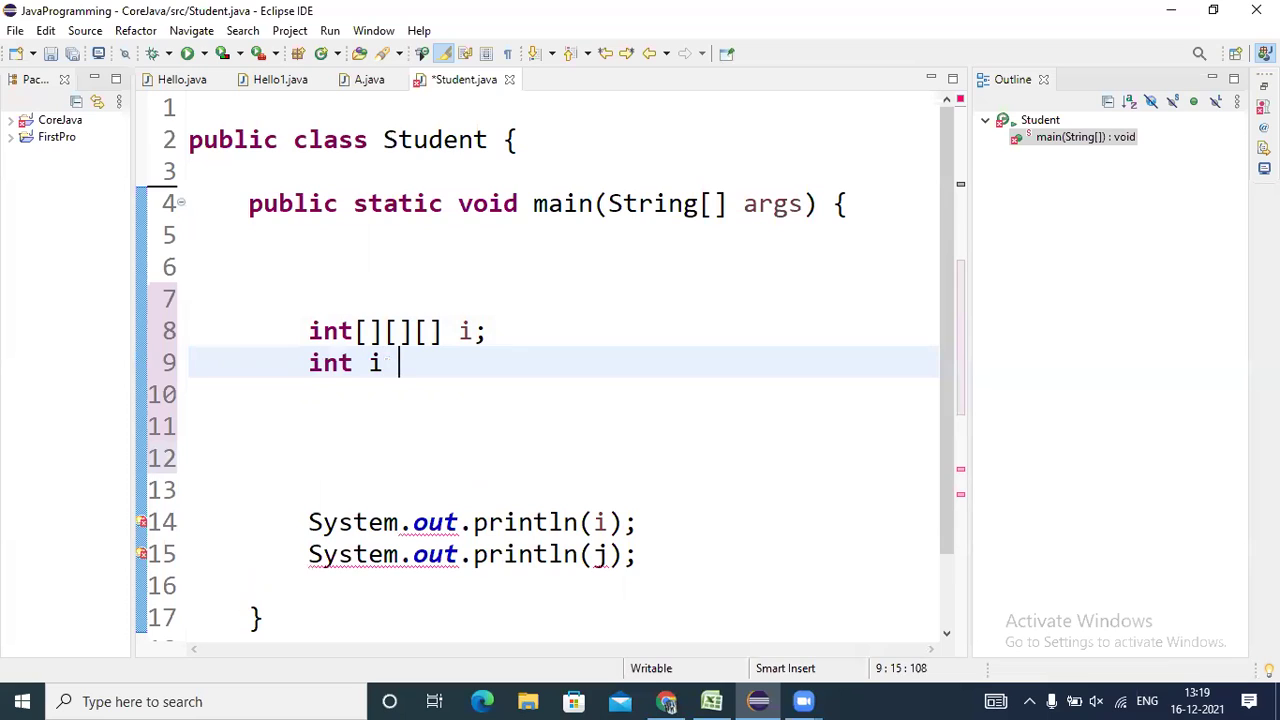
text([][][])
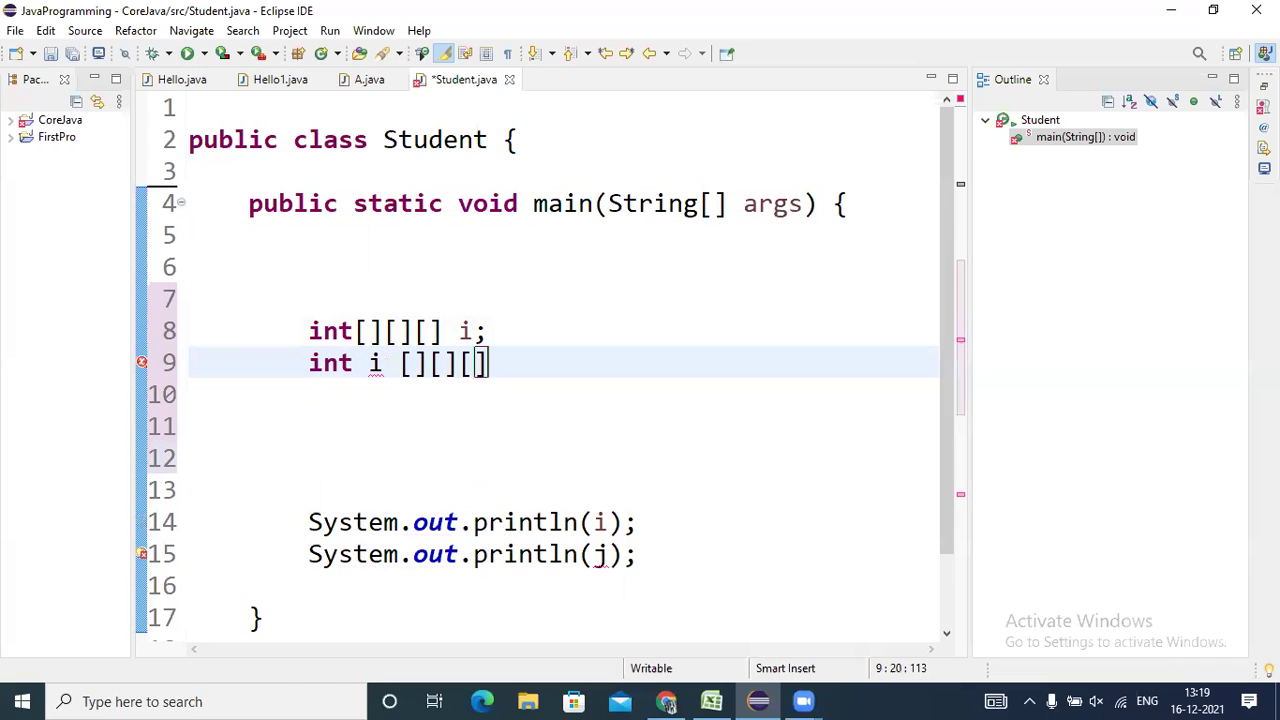
text([];)
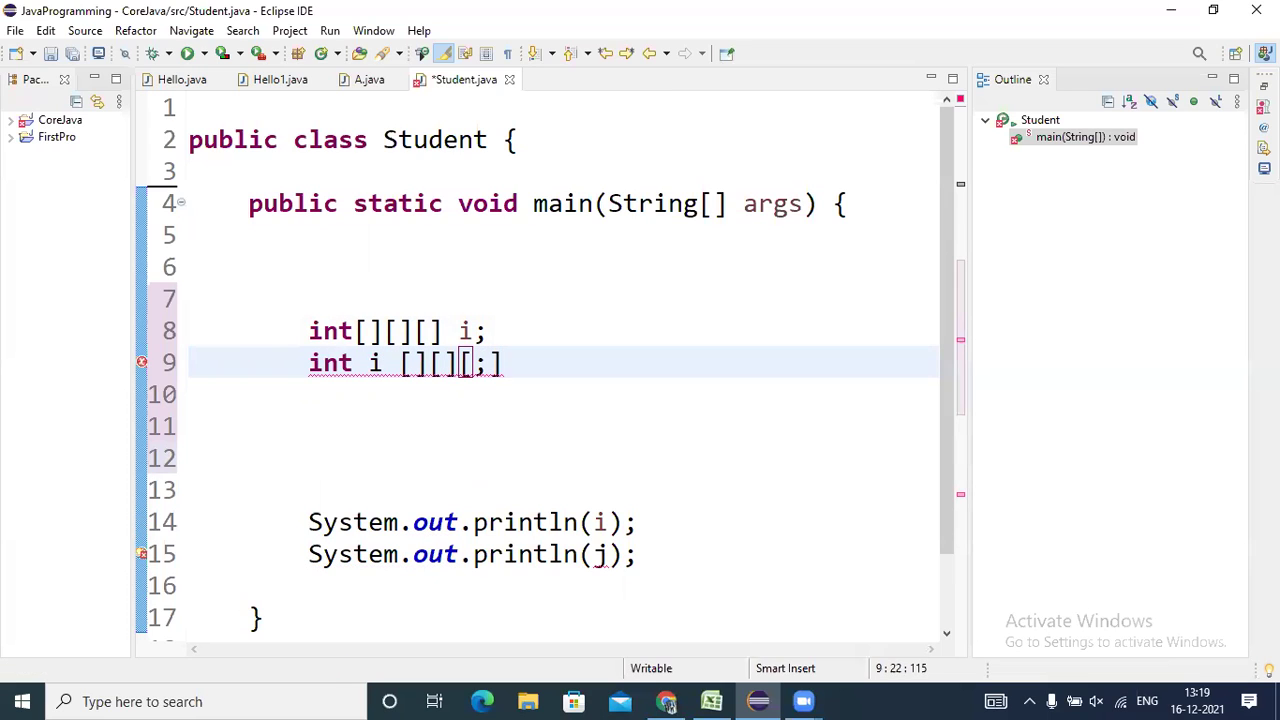
key(Delete)
key(Return)
key(BackSpace)
key(BackSpace)
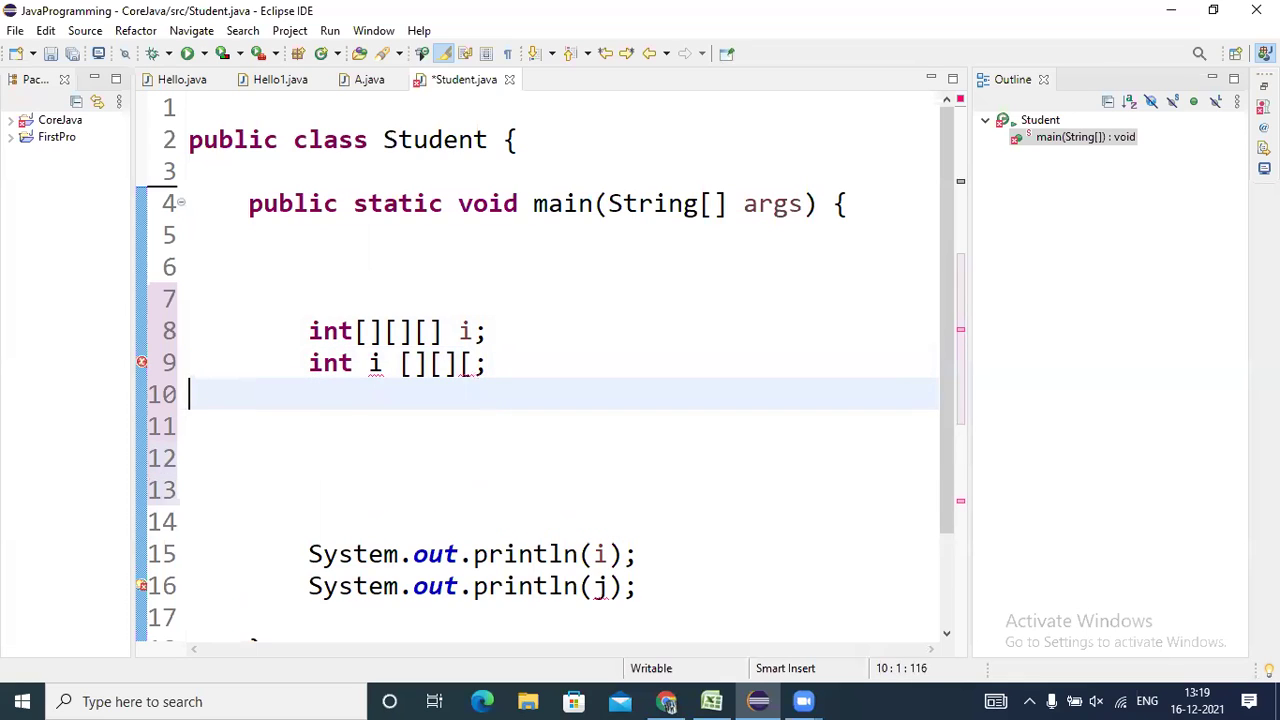
key(BackSpace)
key(BackSpace)
text(])
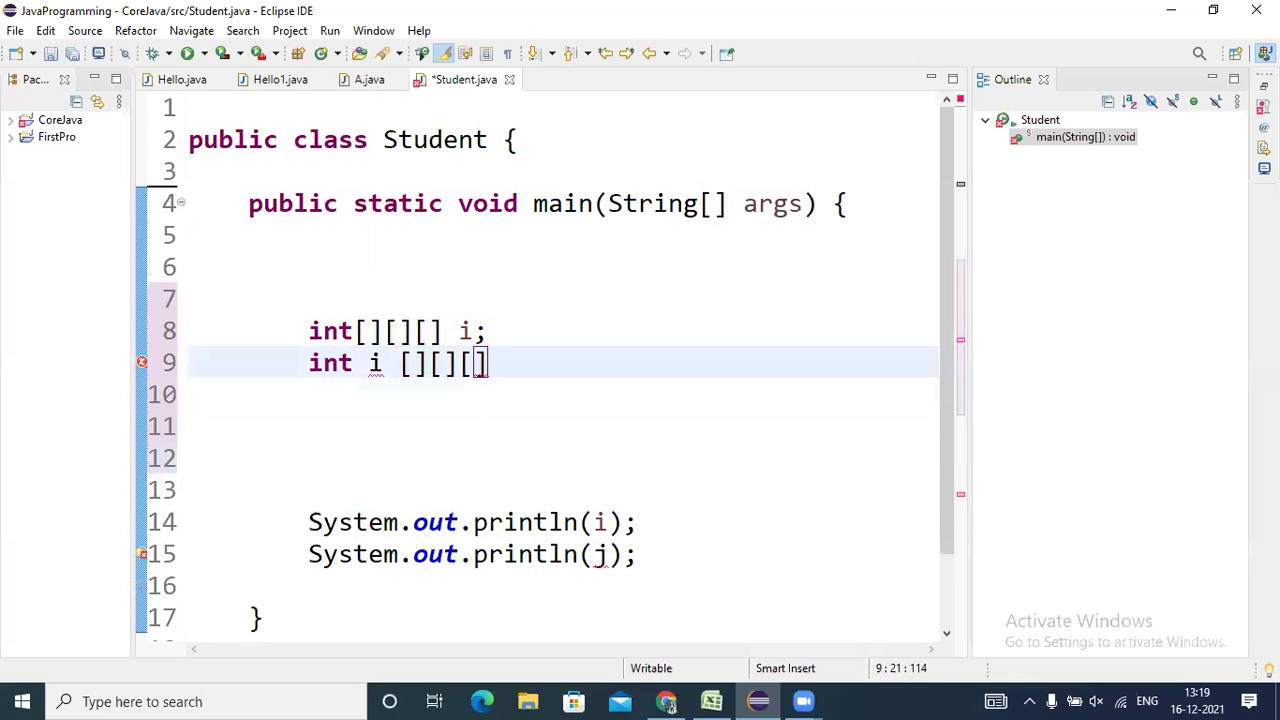
text(;)
Add int[] i[][]; on line 10, removing stray auto-inserted brackets and quotes.
key(Return)
text(int)
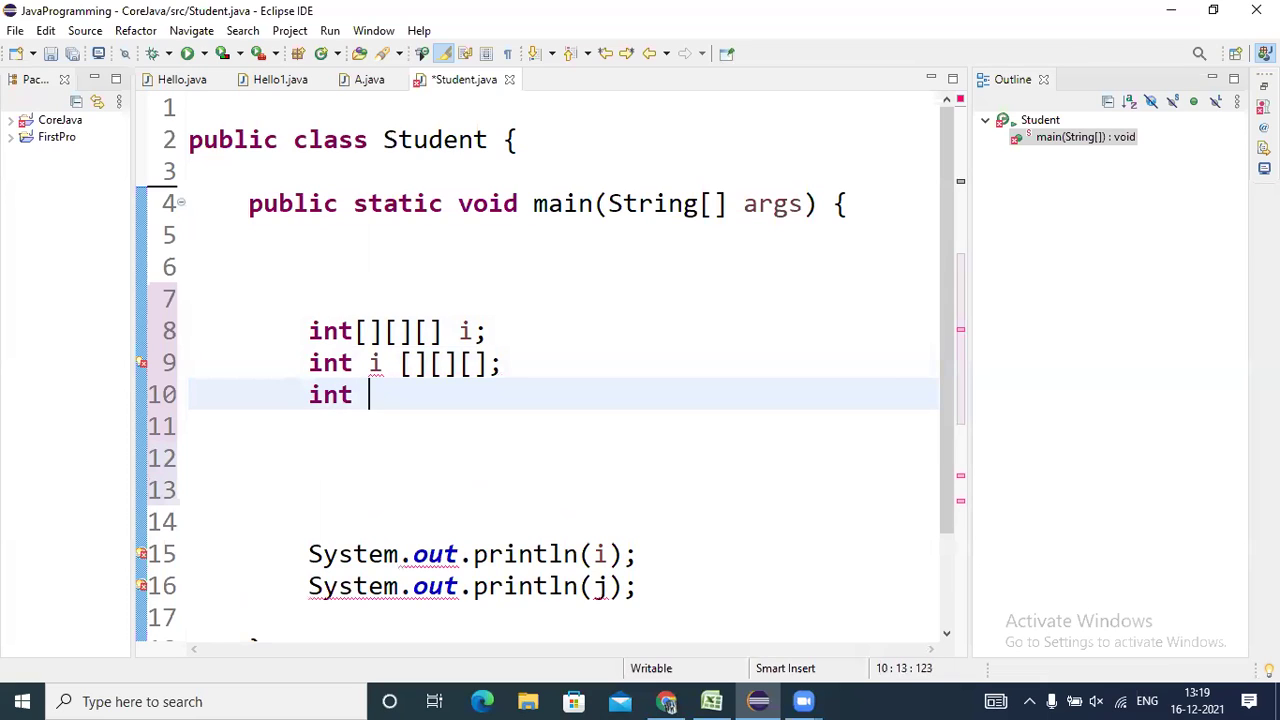
key(BackSpace)
text([)
text(] i)
text([)
text(][][)
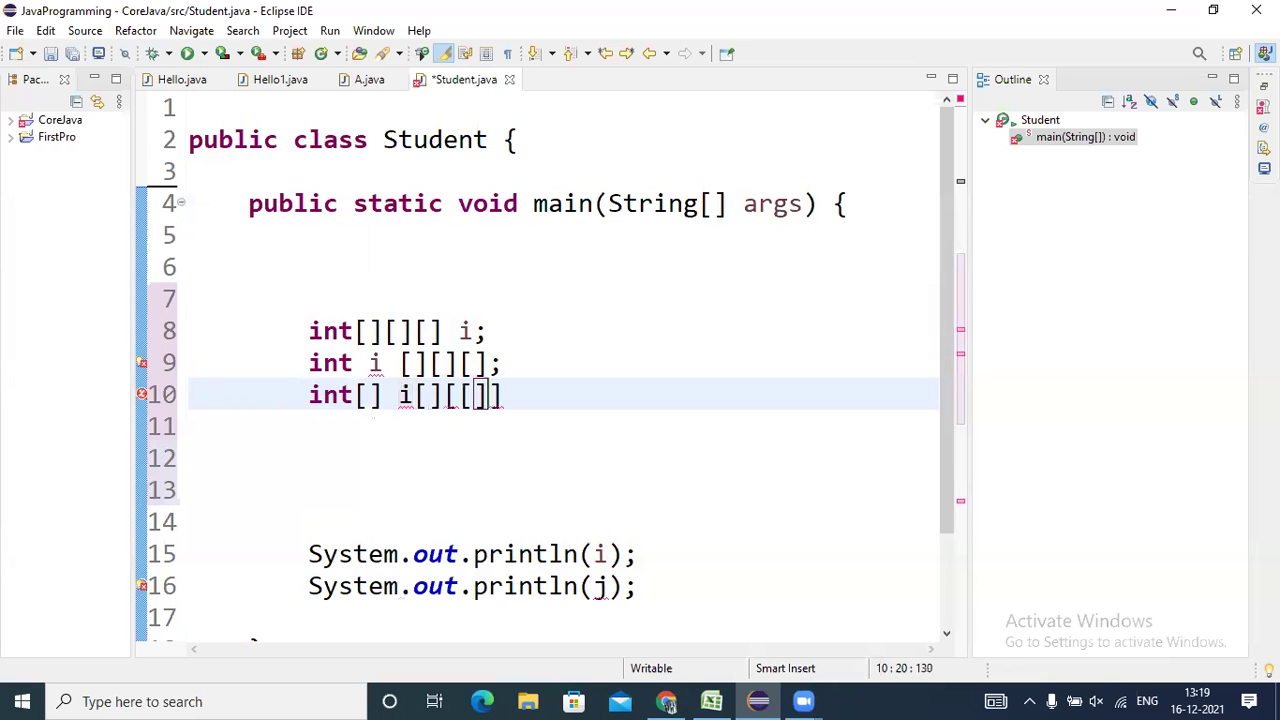
key(BackSpace)
key(BackSpace)
key(BackSpace)
key(BackSpace)
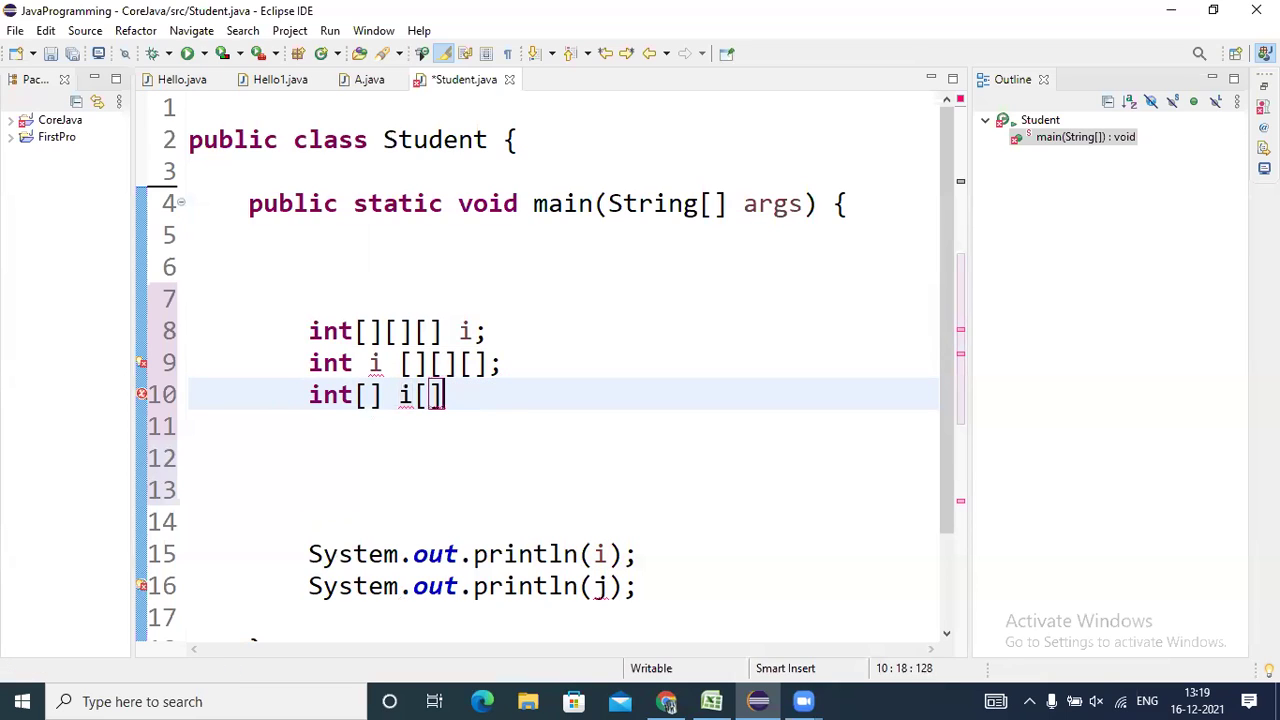
key(Return)
text([)
key(BackSpace)
key(BackSpace)
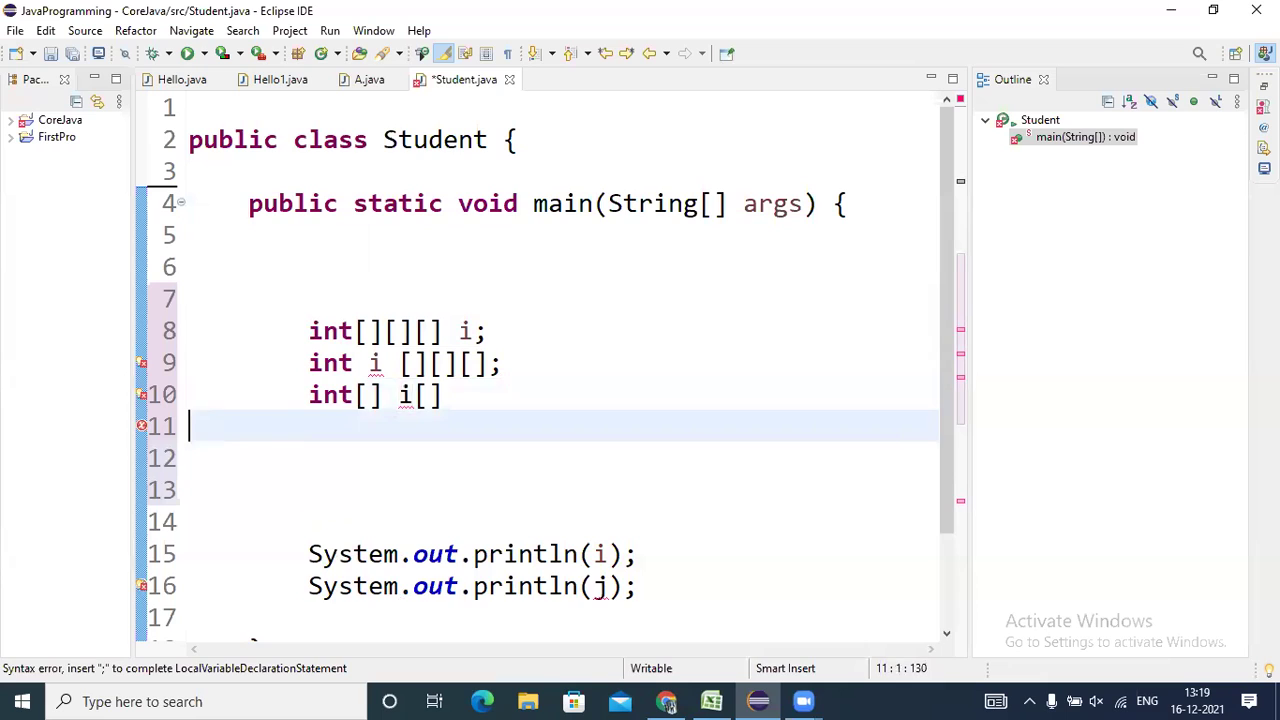
key(BackSpace)
text([')
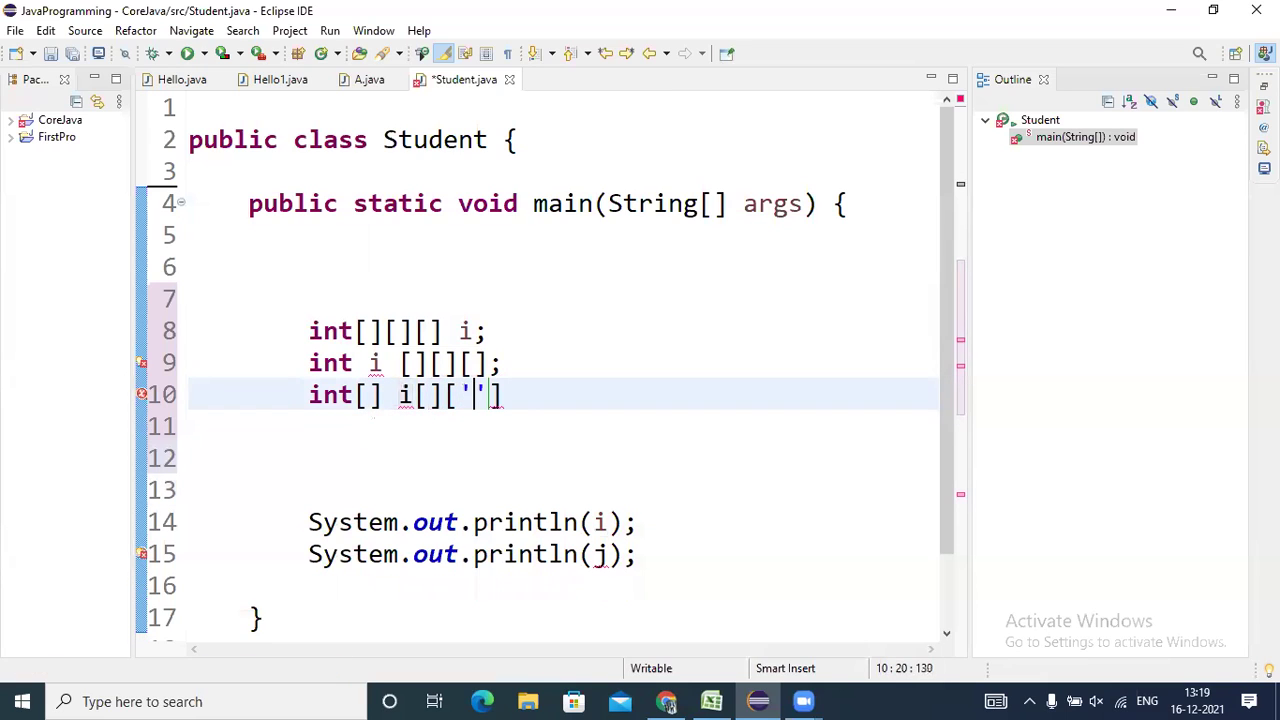
key(BackSpace)
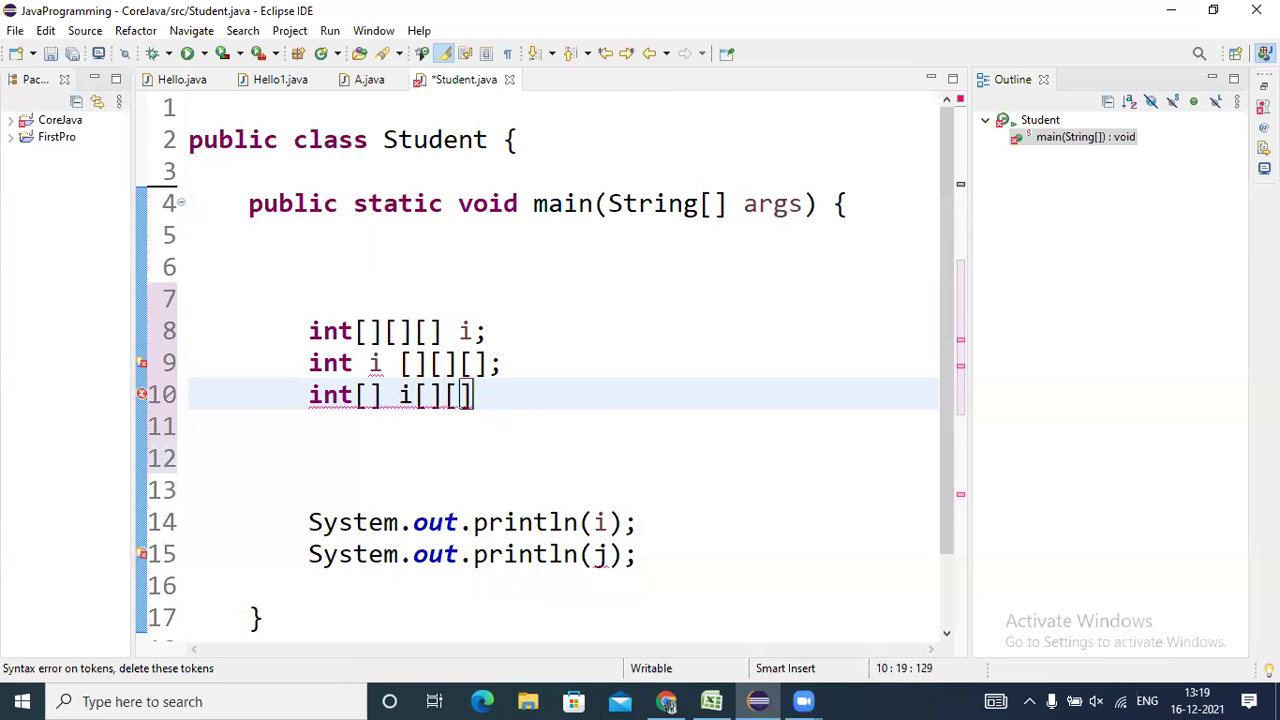
text(];)
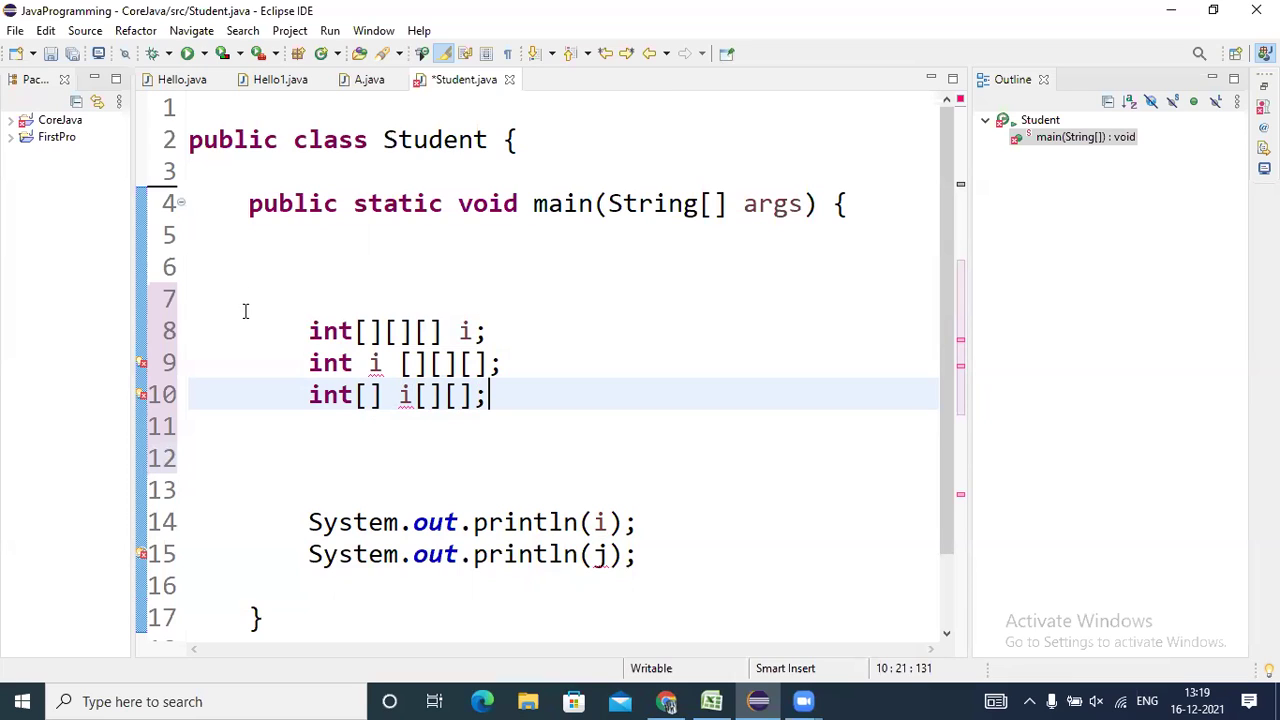
Type int[3] i; a few blank lines below the 3D declarations and select it.
drag(266, 318, 510, 399)
click(510, 399)
key(Return)
key(Return)
key(Return)
text(in)
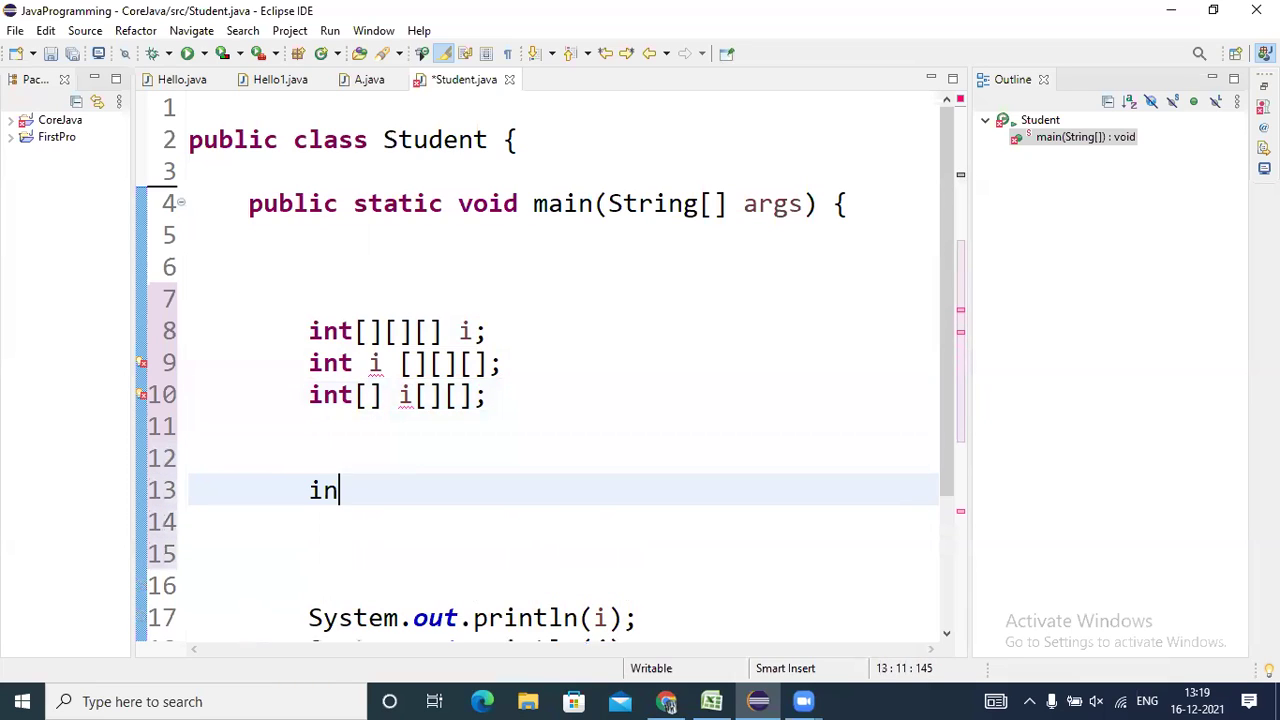
text(t[)
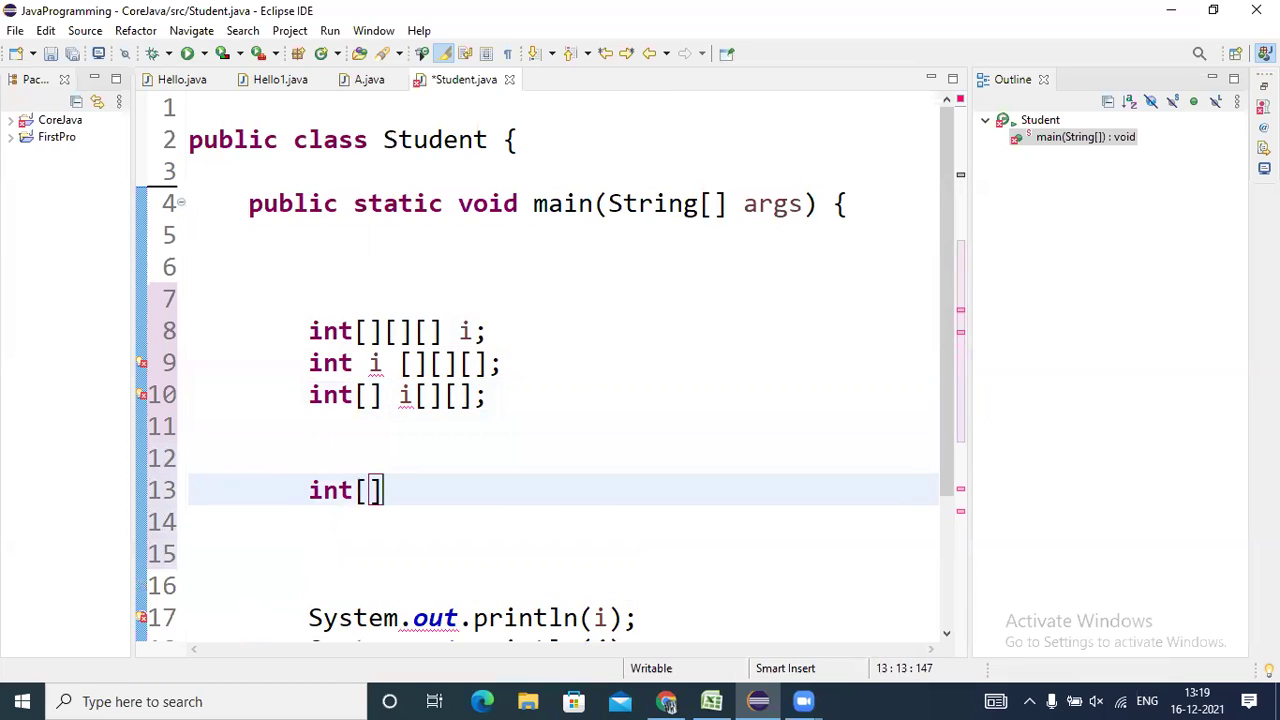
text(3] )
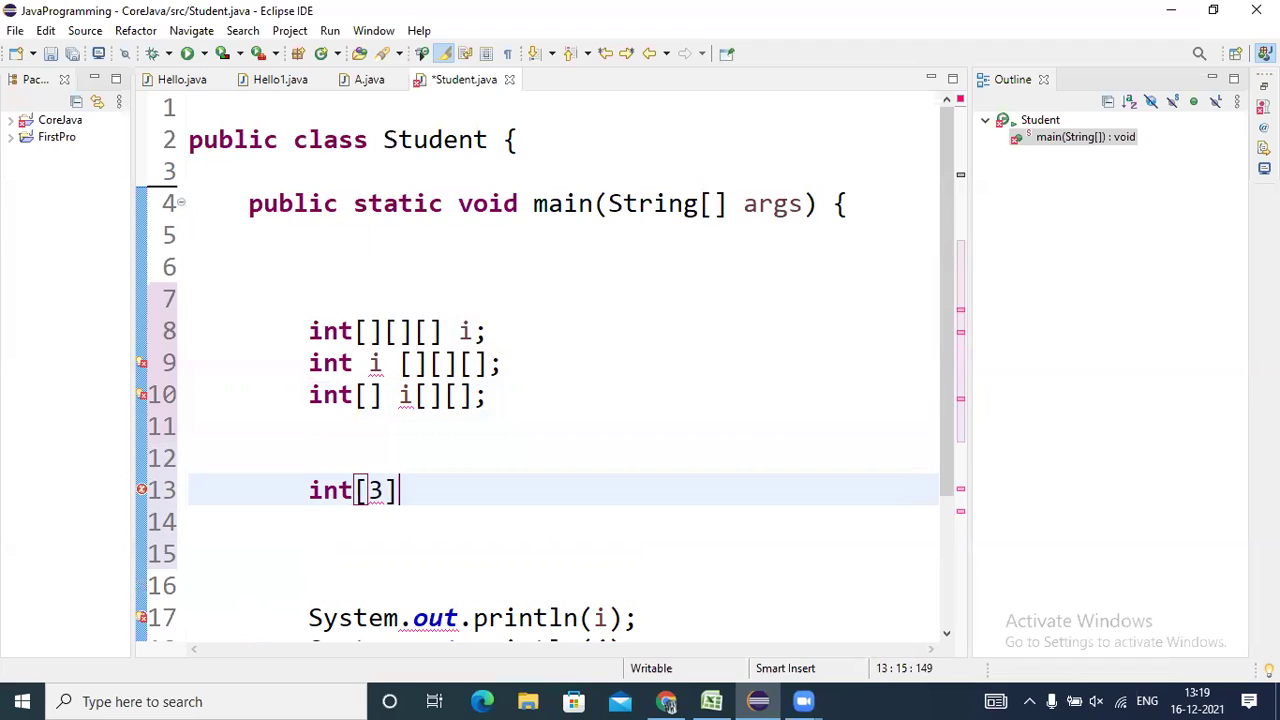
text(i;)
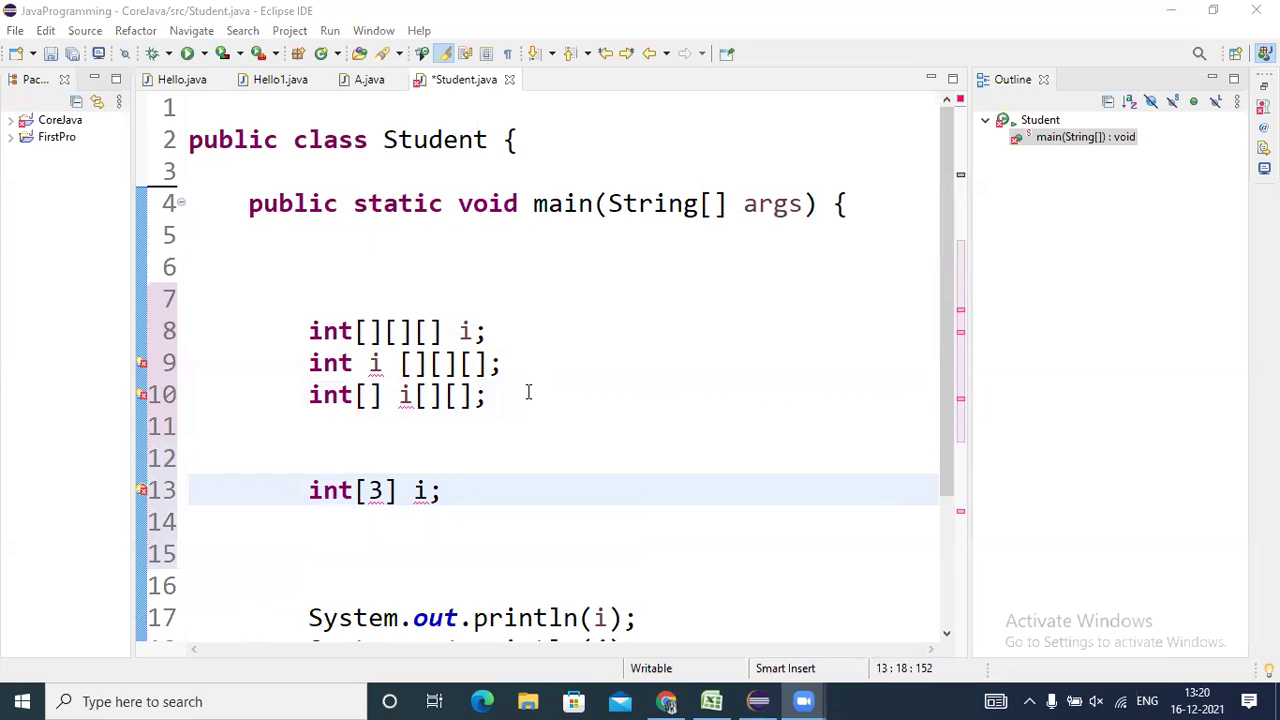
mouse_move(458, 490)
mouse_down()
mouse_move(289, 510)
mouse_move(458, 490)
mouse_up()
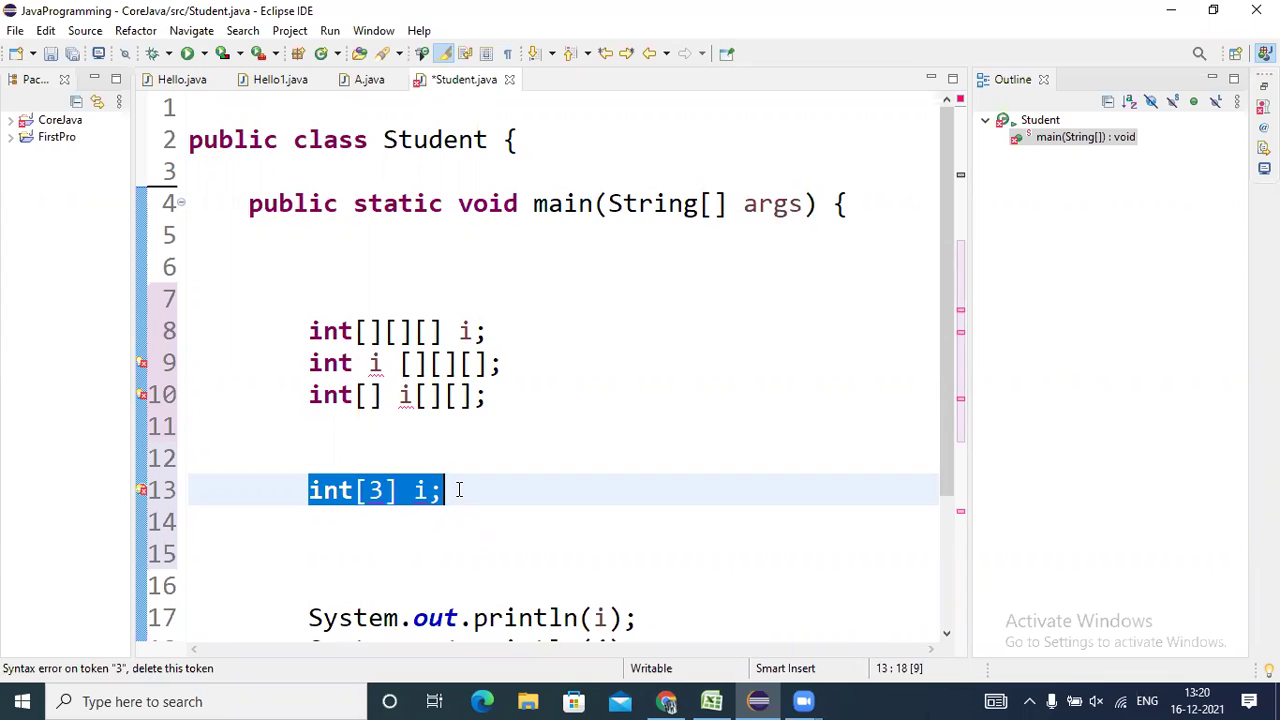
Remove int[3] i; and the three 3D declarations on lines 7–12.
key(BackSpace)
key(BackSpace)
key(BackSpace)
key(BackSpace)
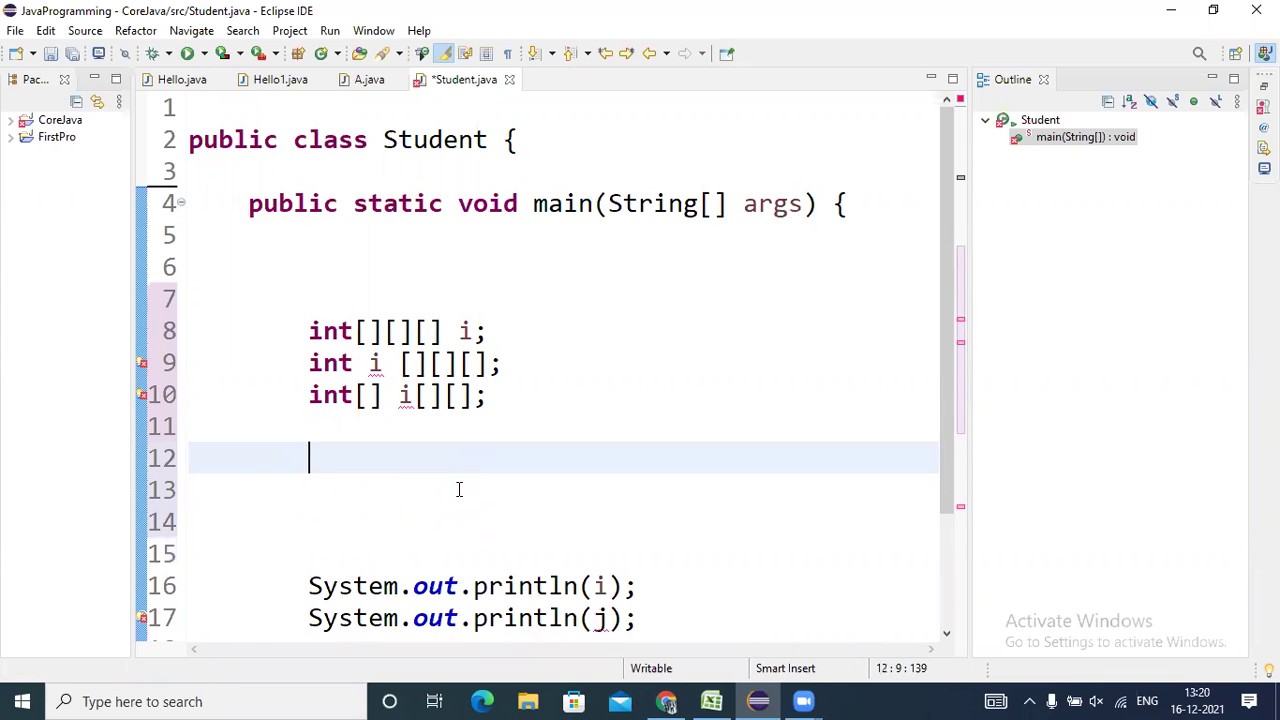
key(BackSpace)
key(BackSpace)
key(BackSpace)
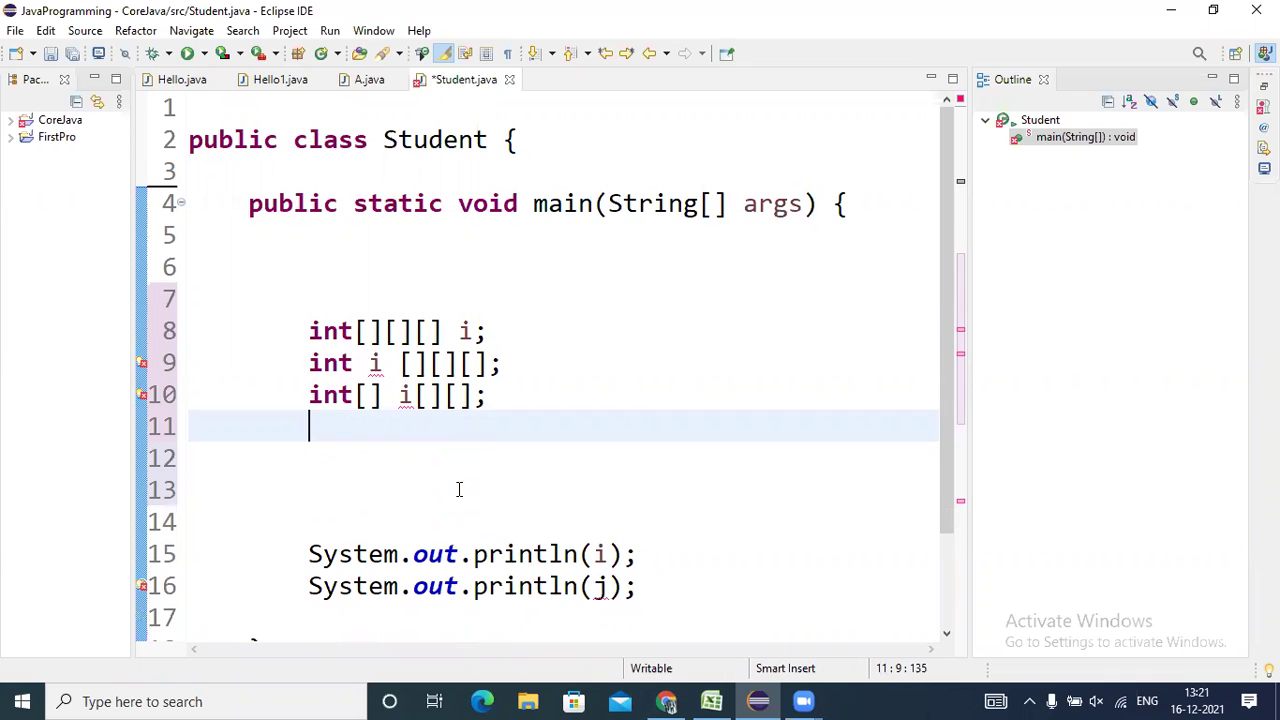
mouse_move(276, 298)
mouse_down()
mouse_move(440, 365)
mouse_move(530, 460)
mouse_up()
key(Delete)
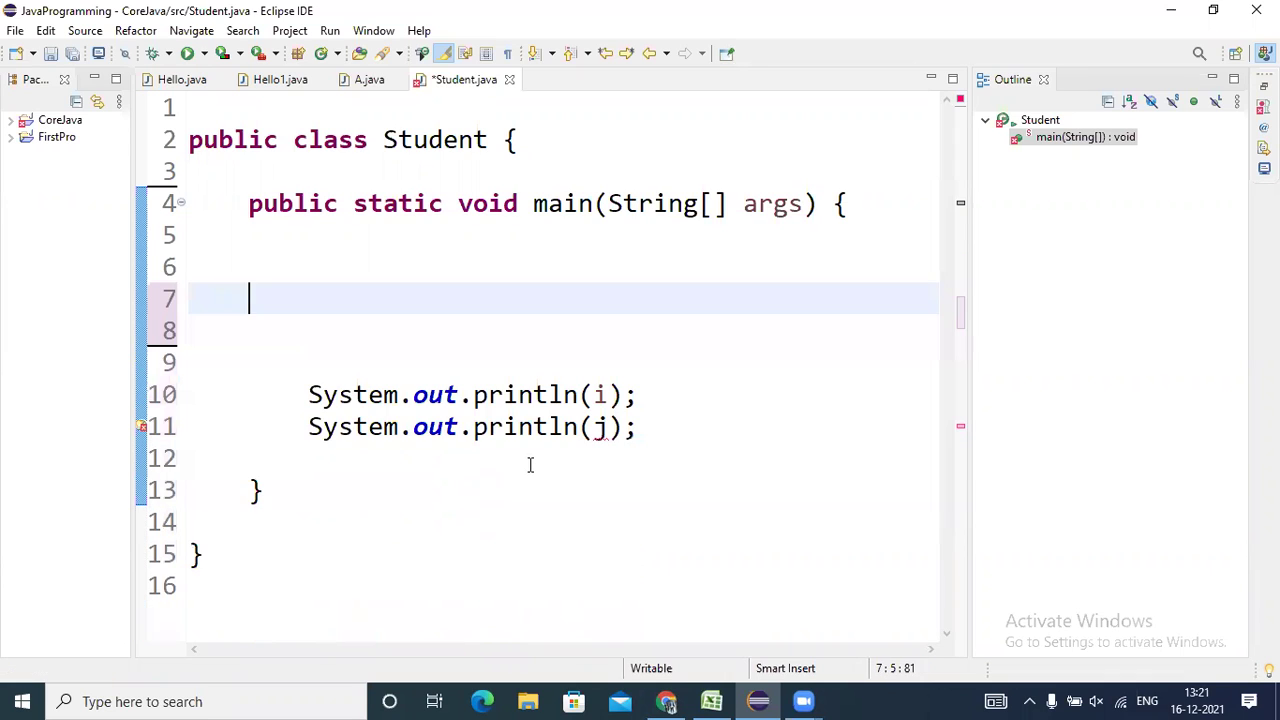
key(BackSpace)
Write an indented int[] i; on line 7 and start a new line.
key(Tab)
text(int)
key(BackSpace)
text([] )
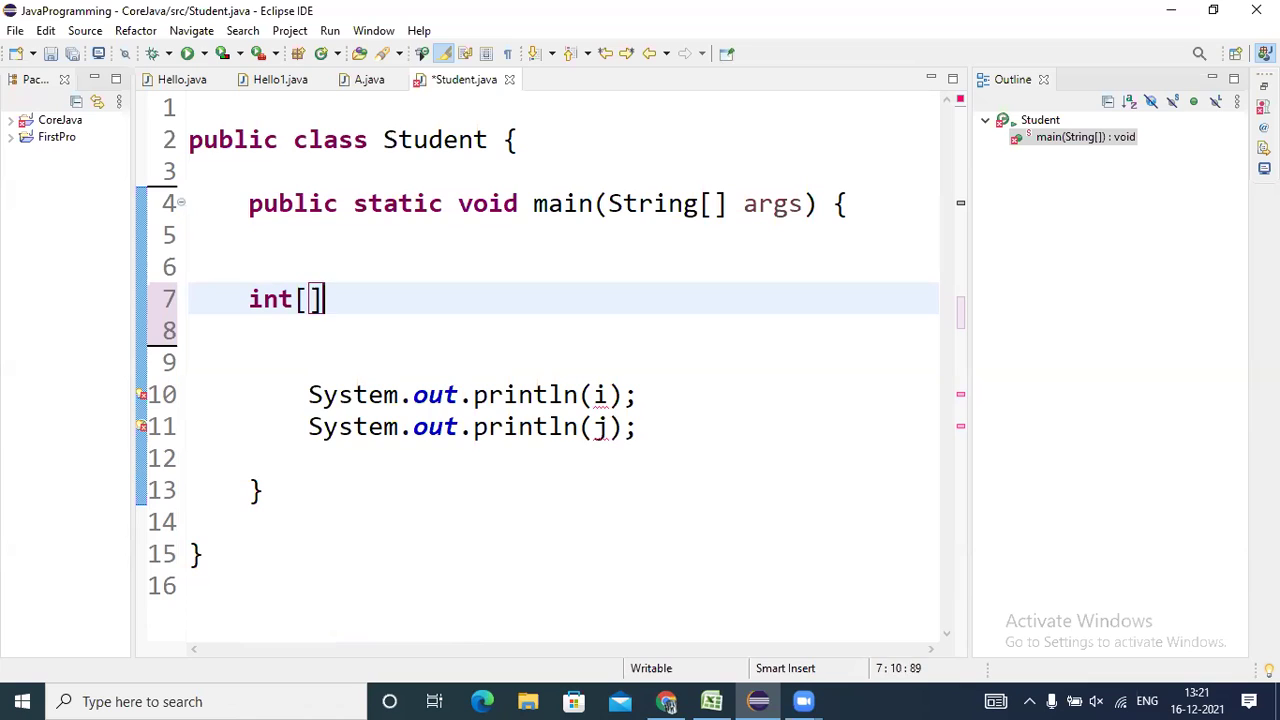
text(i;)
key(Return)
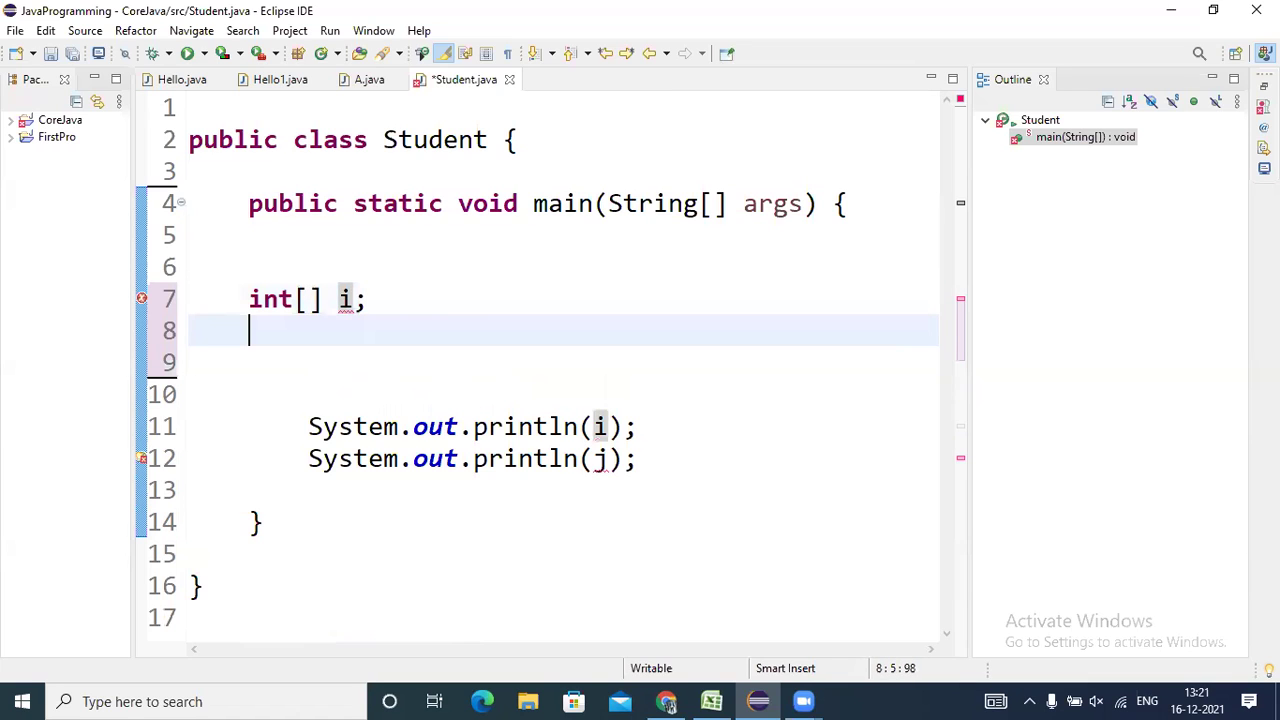